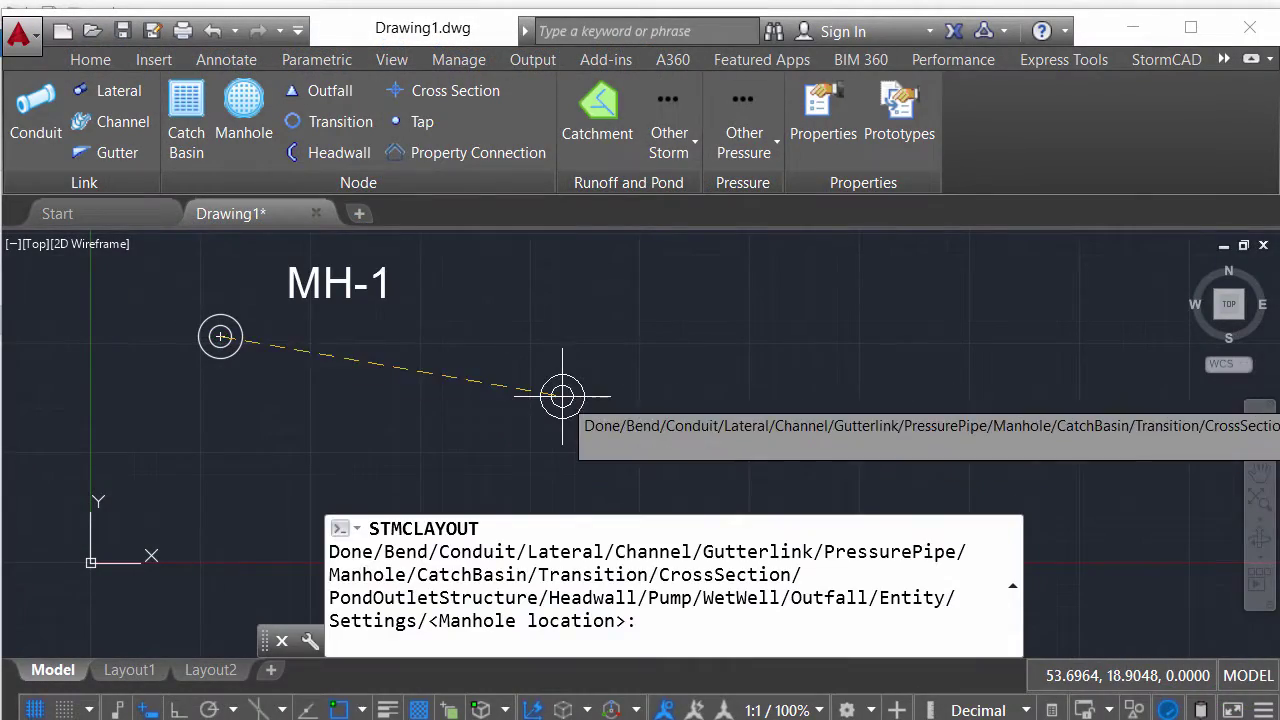
Place manhole MH-2, then MH-3, creating conduits CO-1 and CO-2 between them.
{"action": "left_click", "coordinate": [562, 396]}
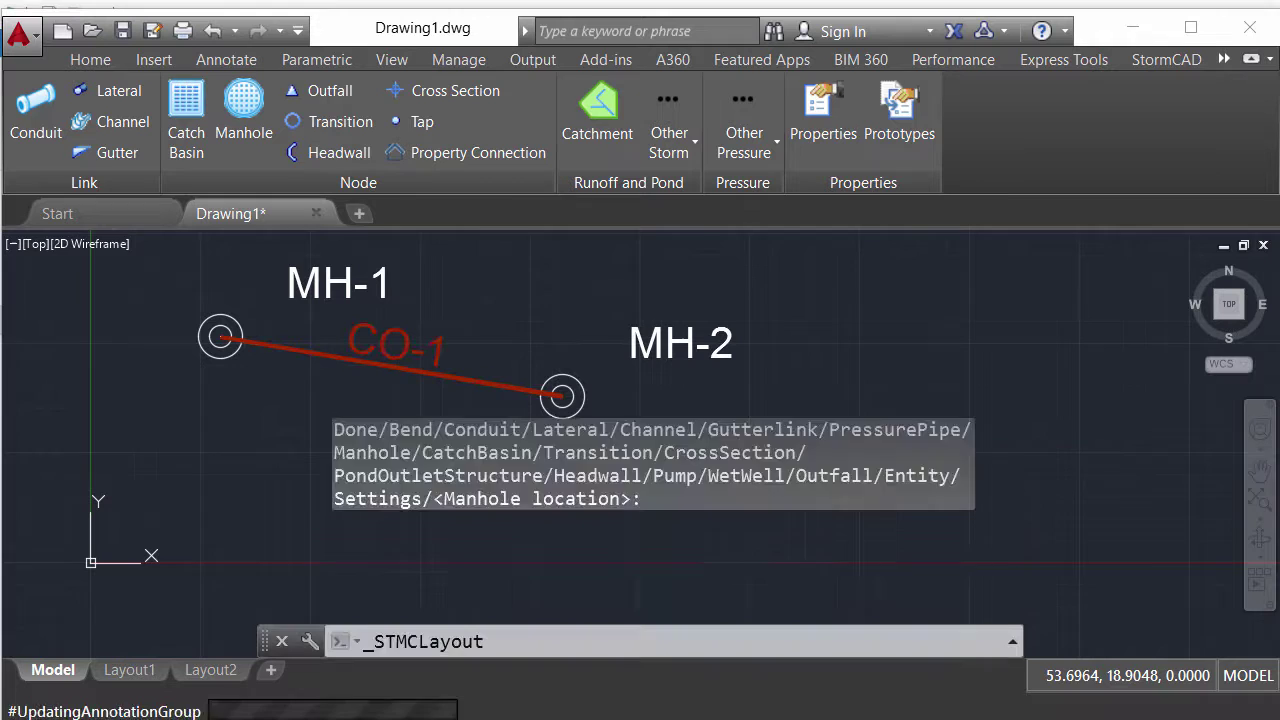
{"action": "left_click", "coordinate": [1177, 432]}
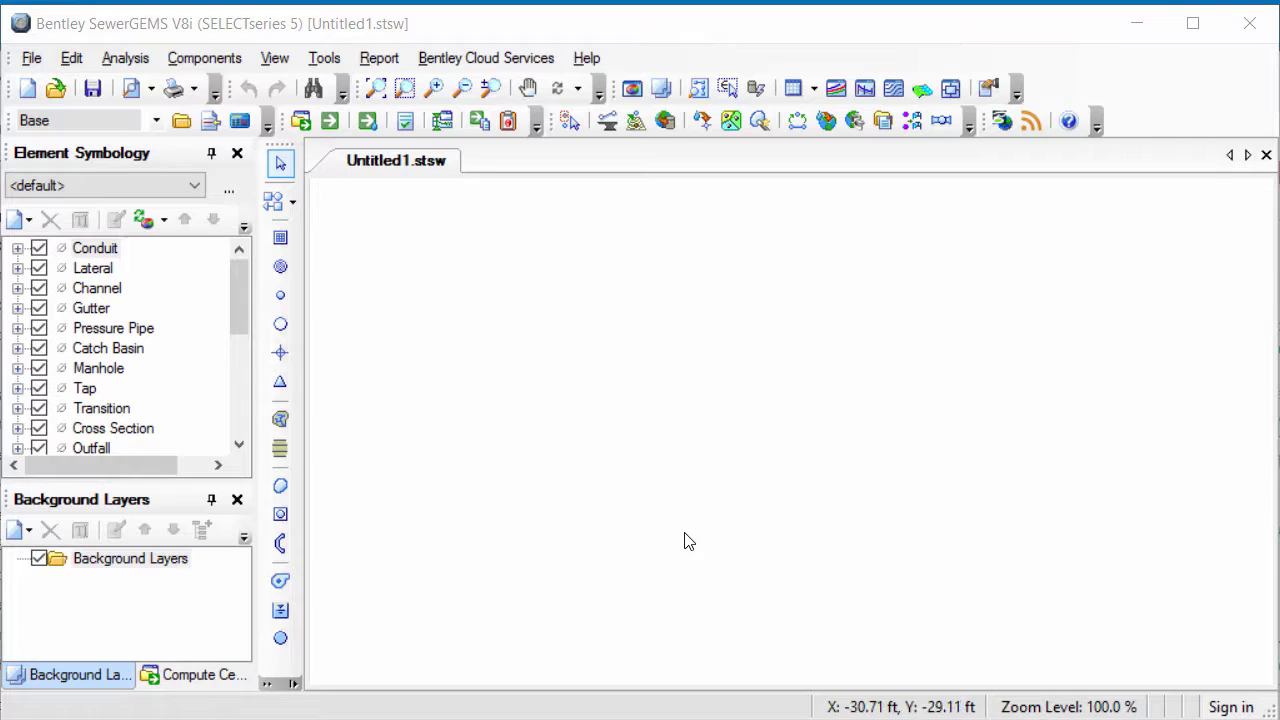
Create a new ModelBuilder connection with CAD Files as the source type, loading D:\sample.dxf.
{"action": "left_click", "coordinate": [324, 58]}
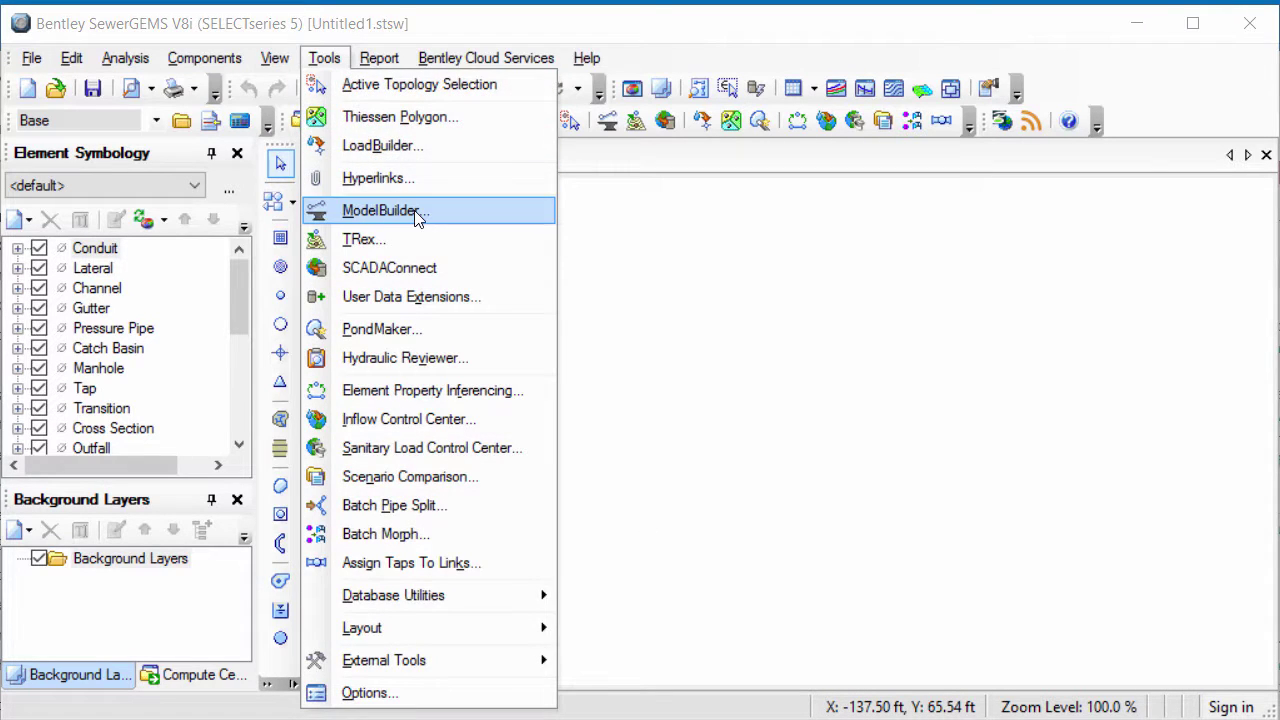
{"action": "left_click", "coordinate": [318, 210]}
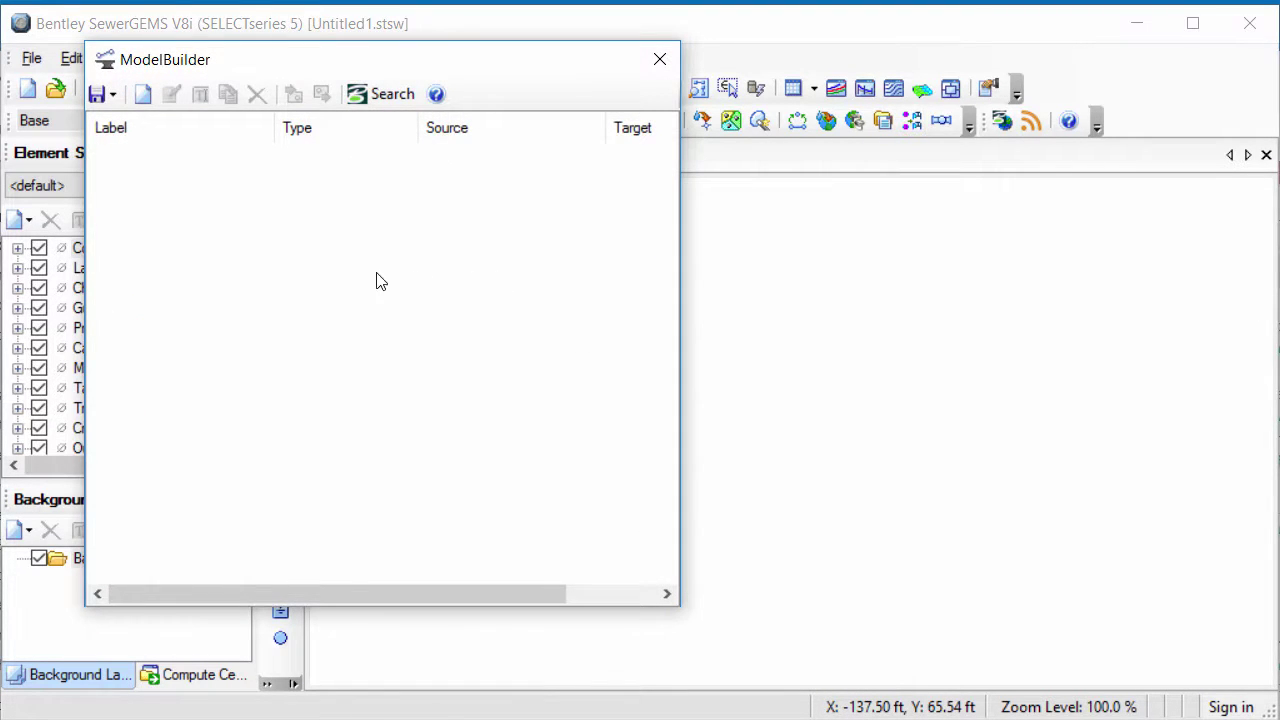
{"action": "left_click", "coordinate": [143, 94]}
{"action": "left_click", "coordinate": [254, 243]}
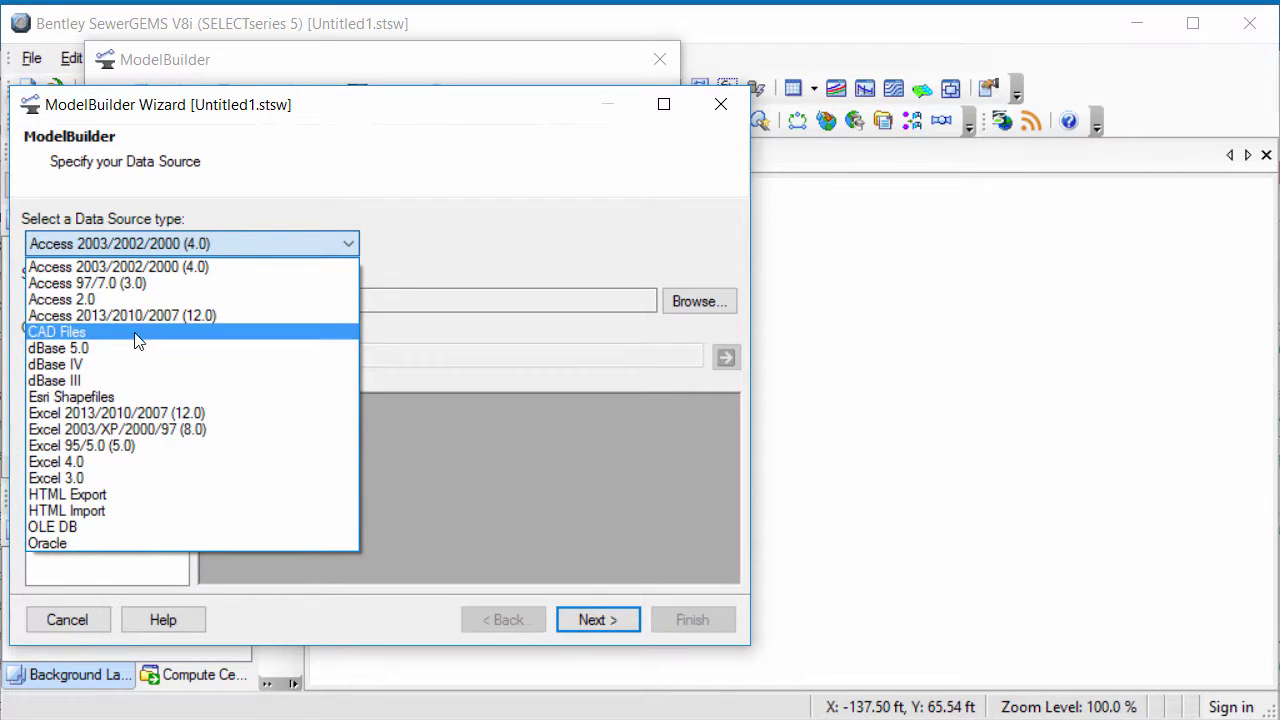
{"action": "left_click", "coordinate": [105, 332]}
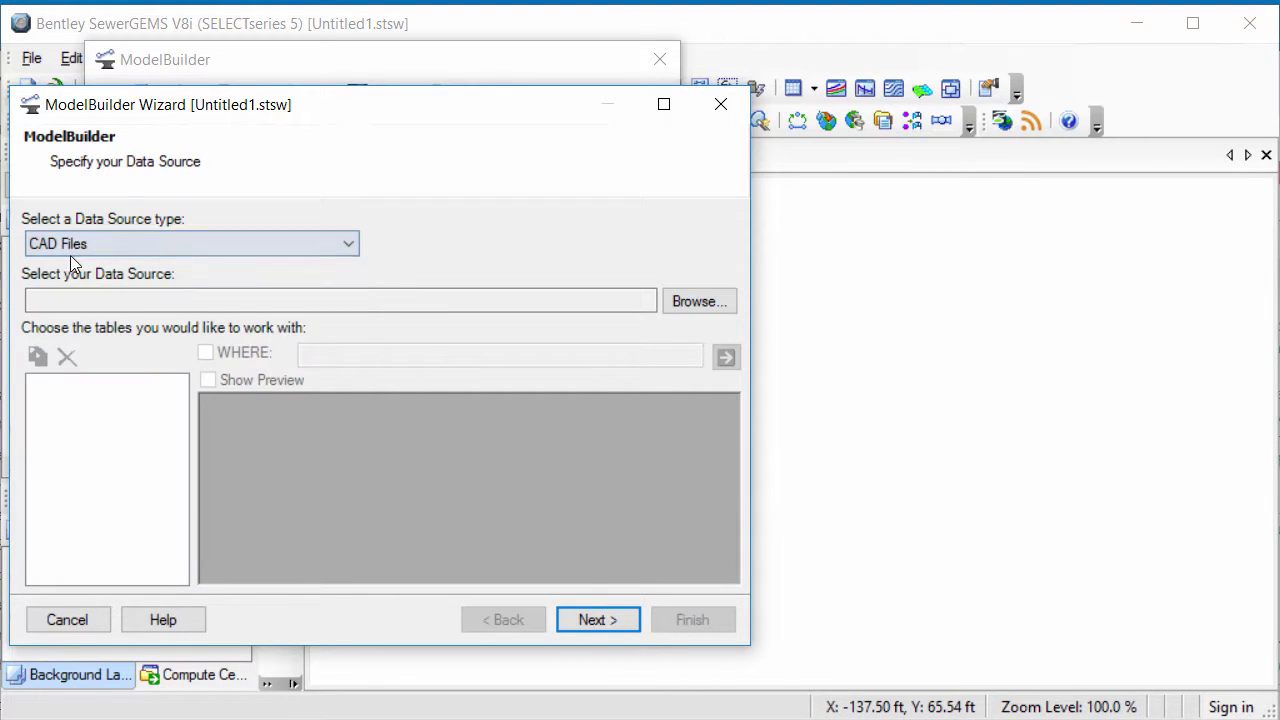
{"action": "left_click", "coordinate": [697, 302]}
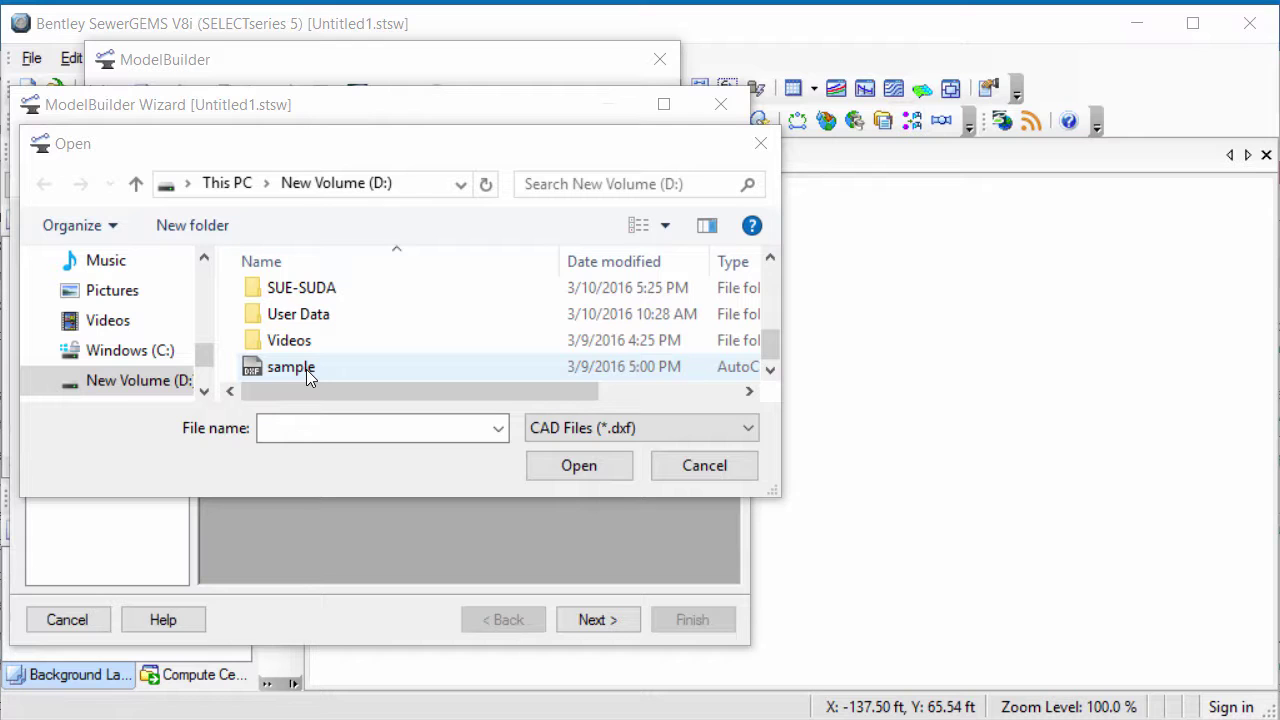
{"action": "left_click", "coordinate": [306, 369]}
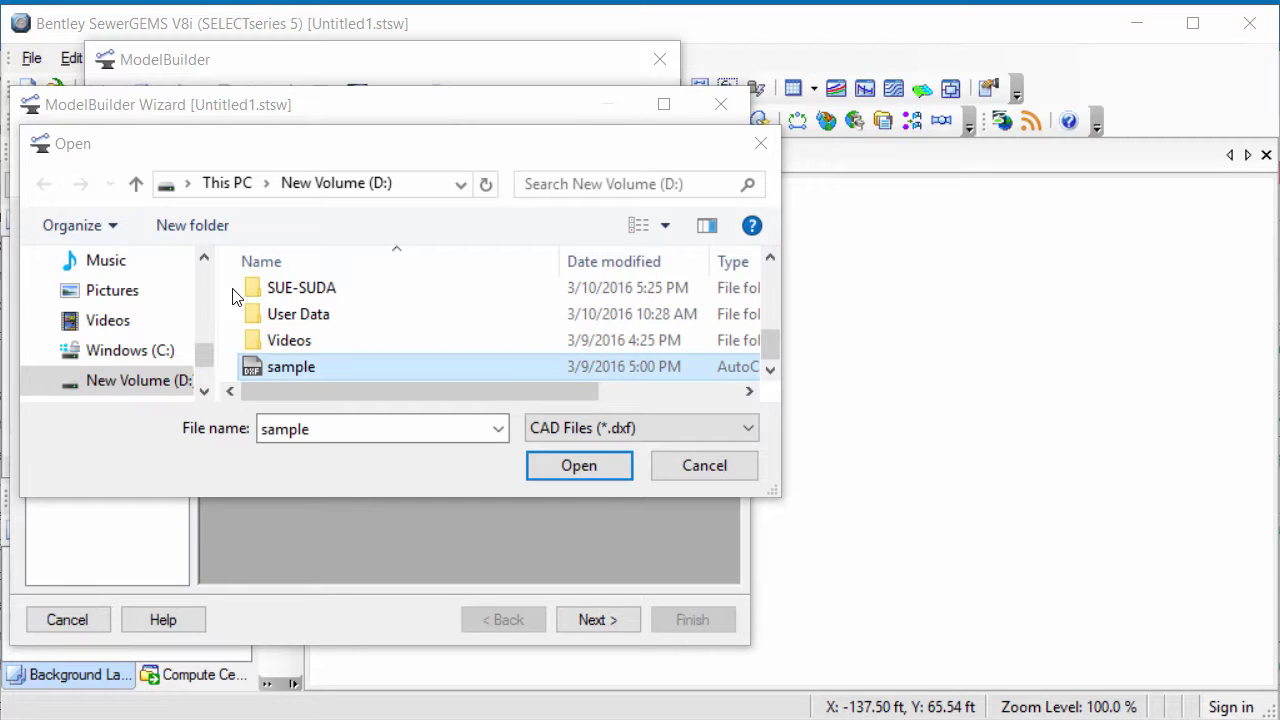
{"action": "double_click", "coordinate": [443, 368]}
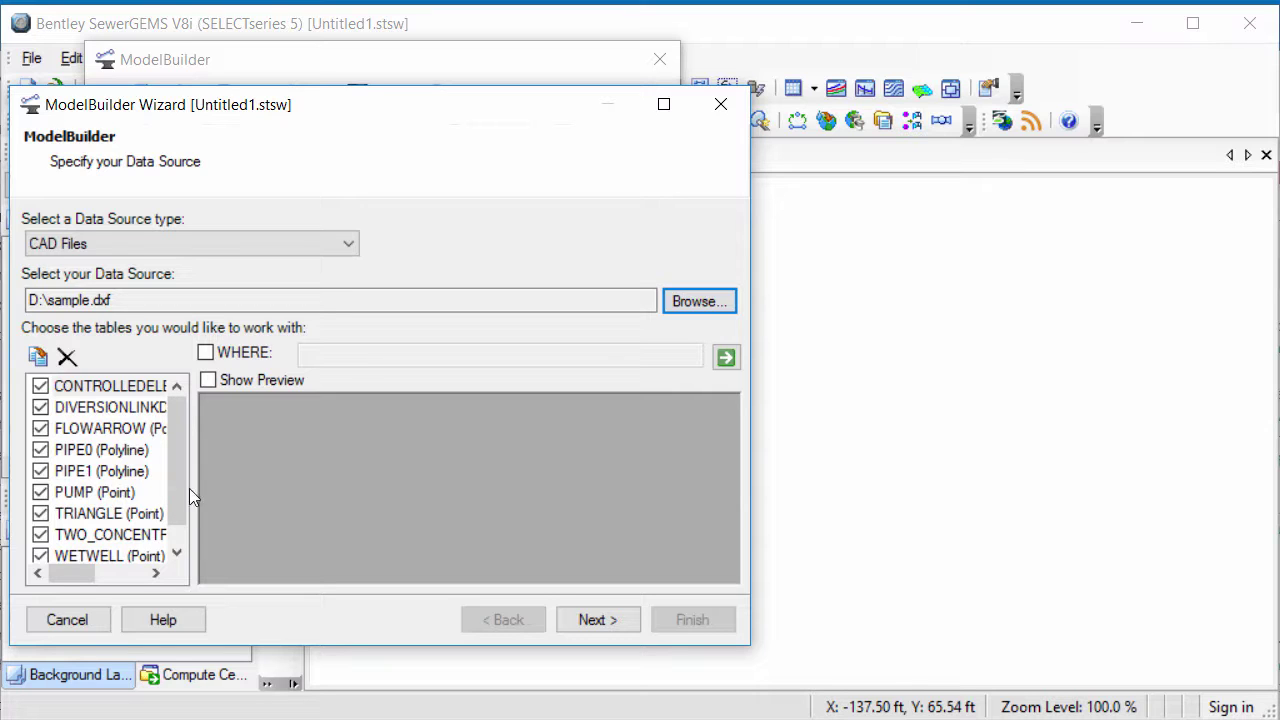
Review the PIPE0 and PIPE1 polyline tables of sample.dxf.
{"action": "left_click", "coordinate": [80, 452]}
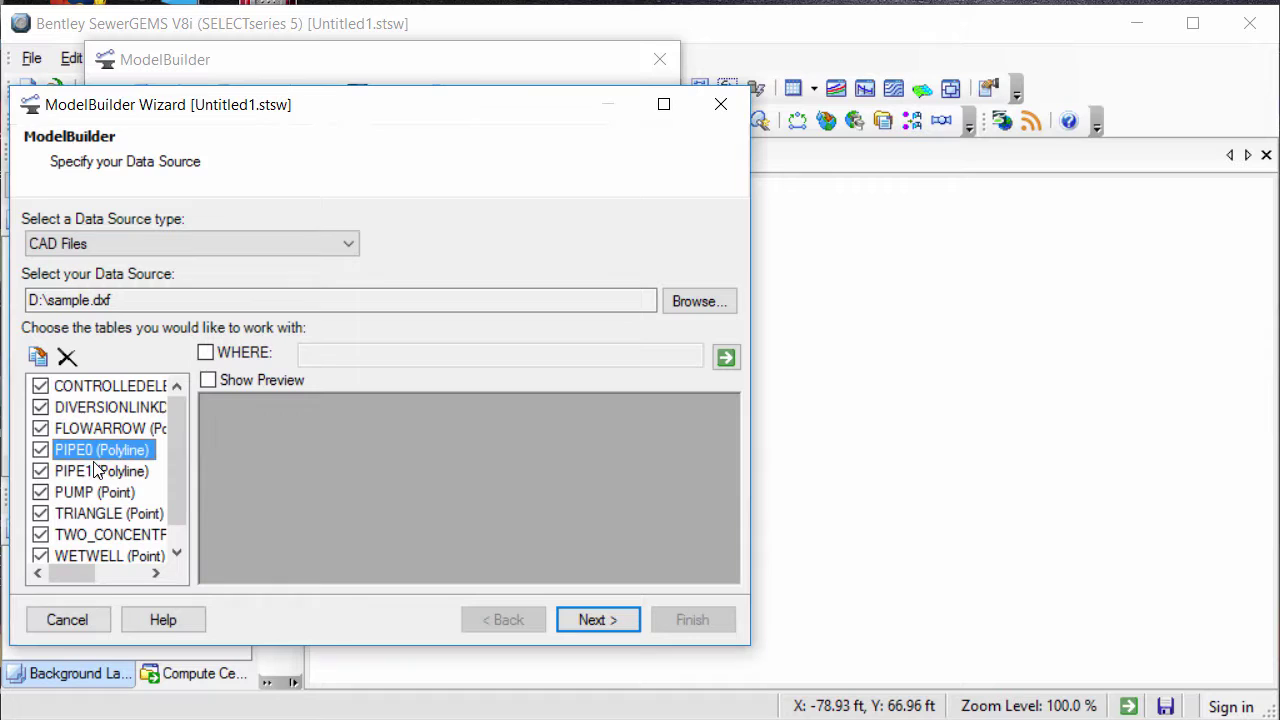
{"action": "key", "text": "Down"}
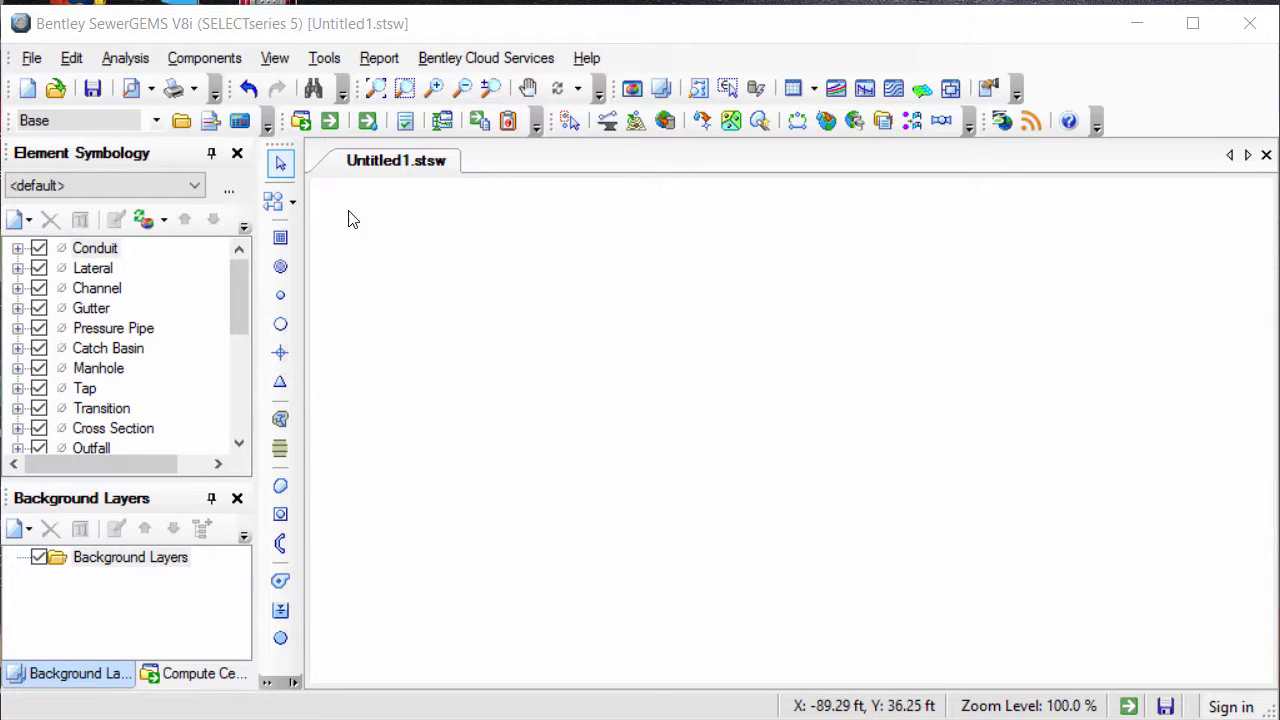
Show the Prototypes panel and inspect the 450, 600 and 1000 mm conduit prototypes, keeping 450 mm current.
{"action": "left_click", "coordinate": [274, 58]}
{"action": "left_click", "coordinate": [325, 236]}
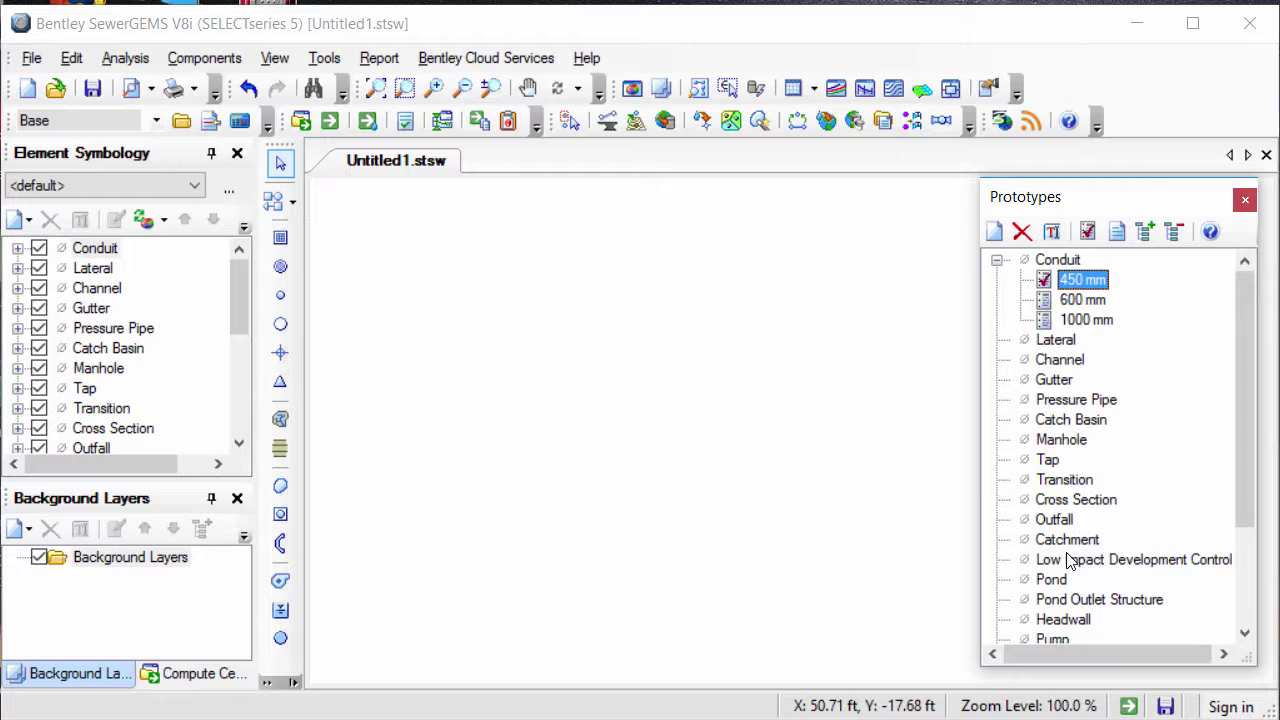
{"action": "left_click", "coordinate": [1088, 300]}
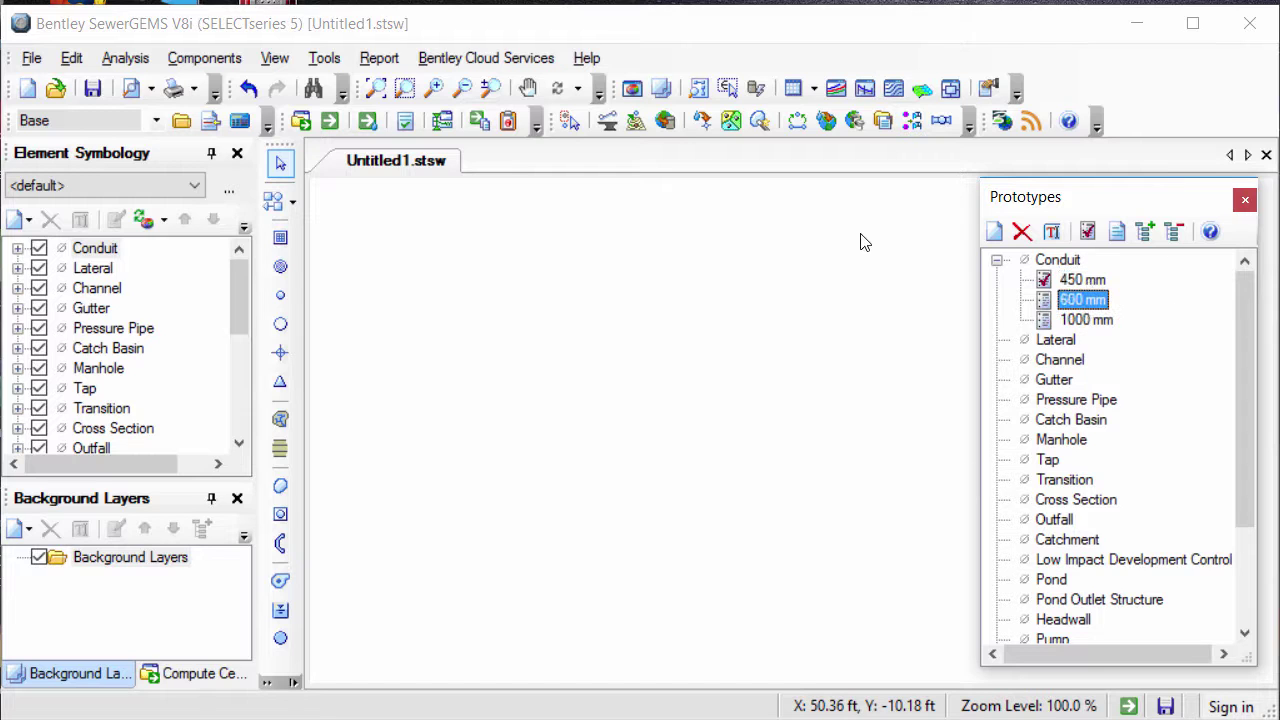
{"action": "left_click", "coordinate": [1088, 320]}
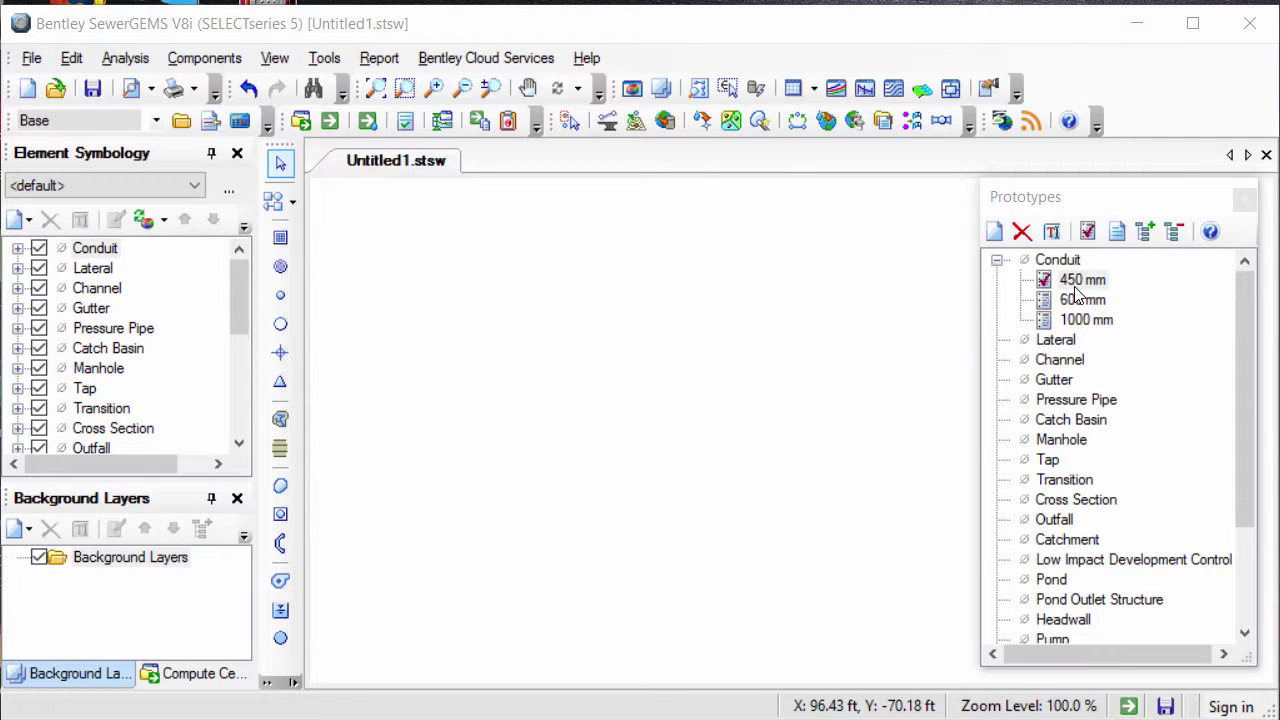
{"action": "right_click", "coordinate": [1086, 283]}
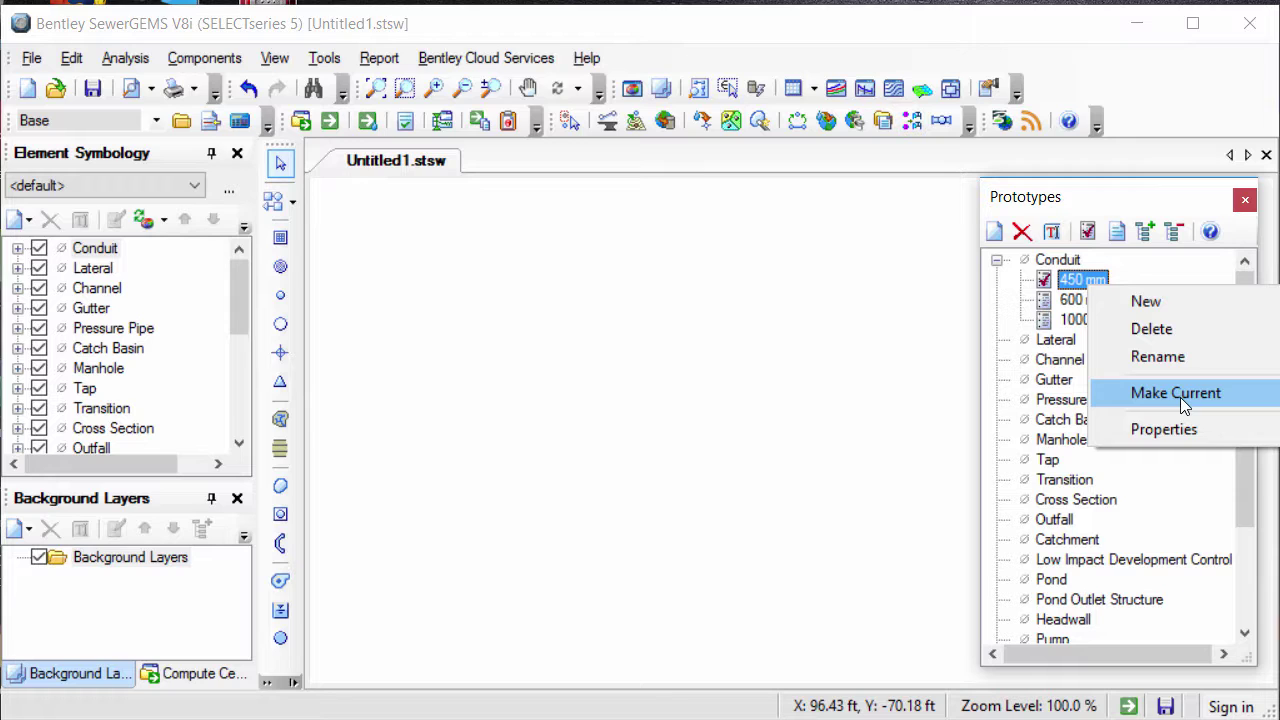
{"action": "left_click", "coordinate": [1080, 302]}
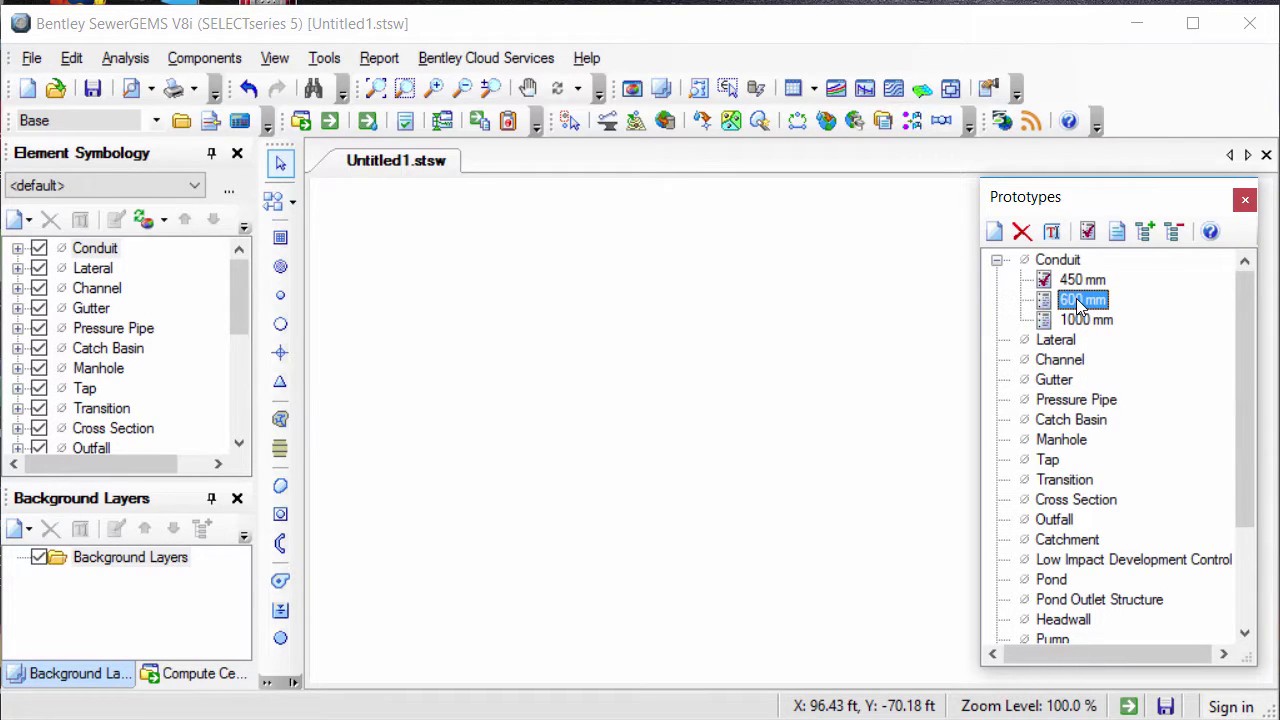
{"action": "right_click", "coordinate": [1078, 302]}
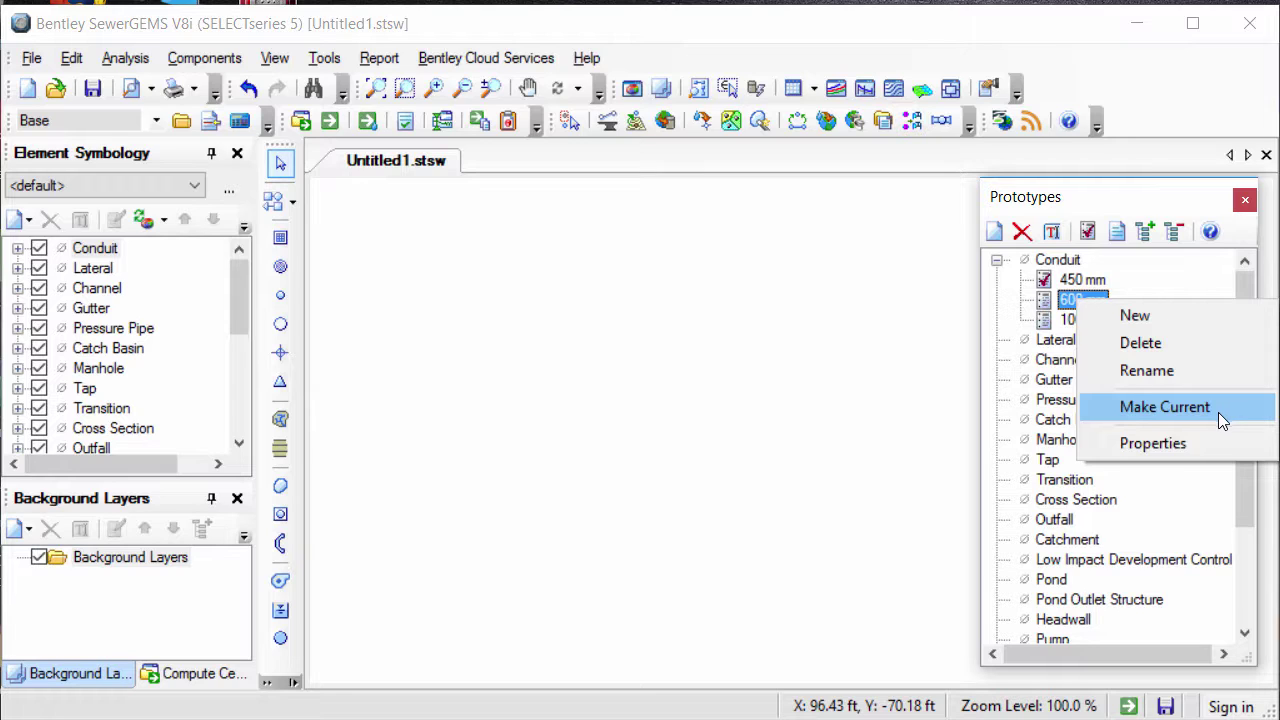
{"action": "key", "text": "Escape"}
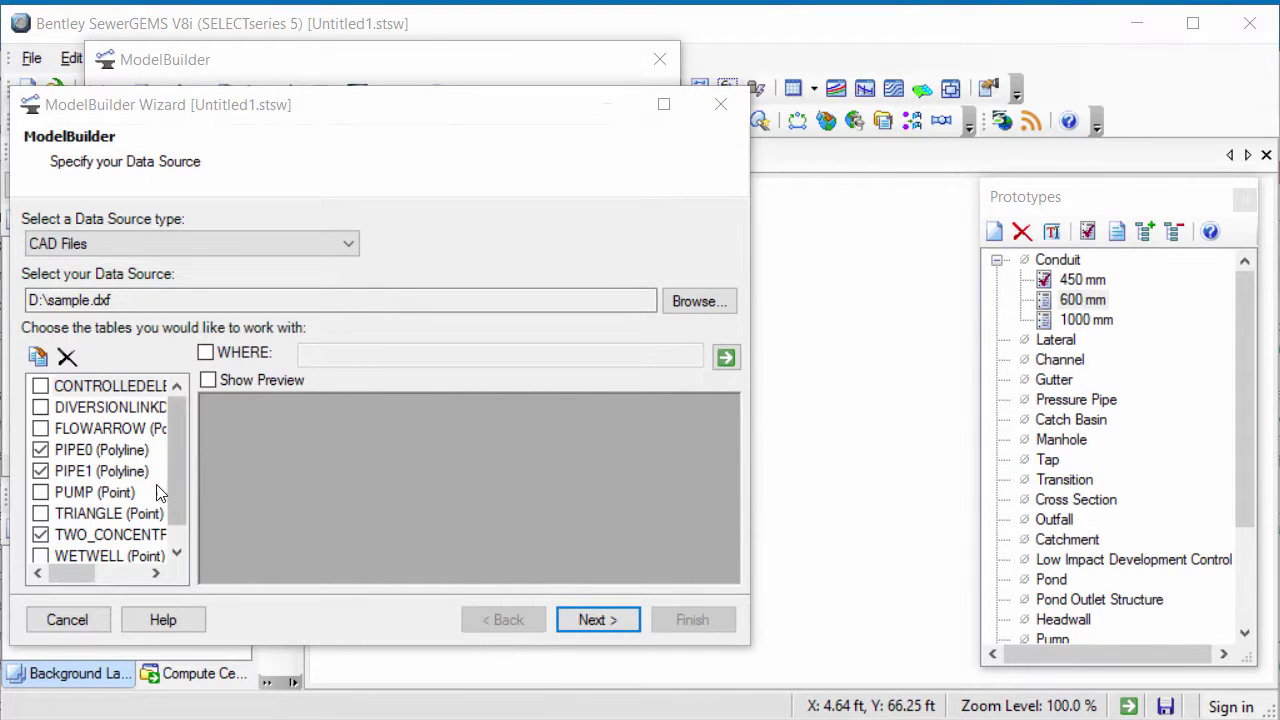
Step through the wizard's spatial, connectivity and field-mapping pages, checking PIPE0's key field options.
{"action": "left_click", "coordinate": [588, 628]}
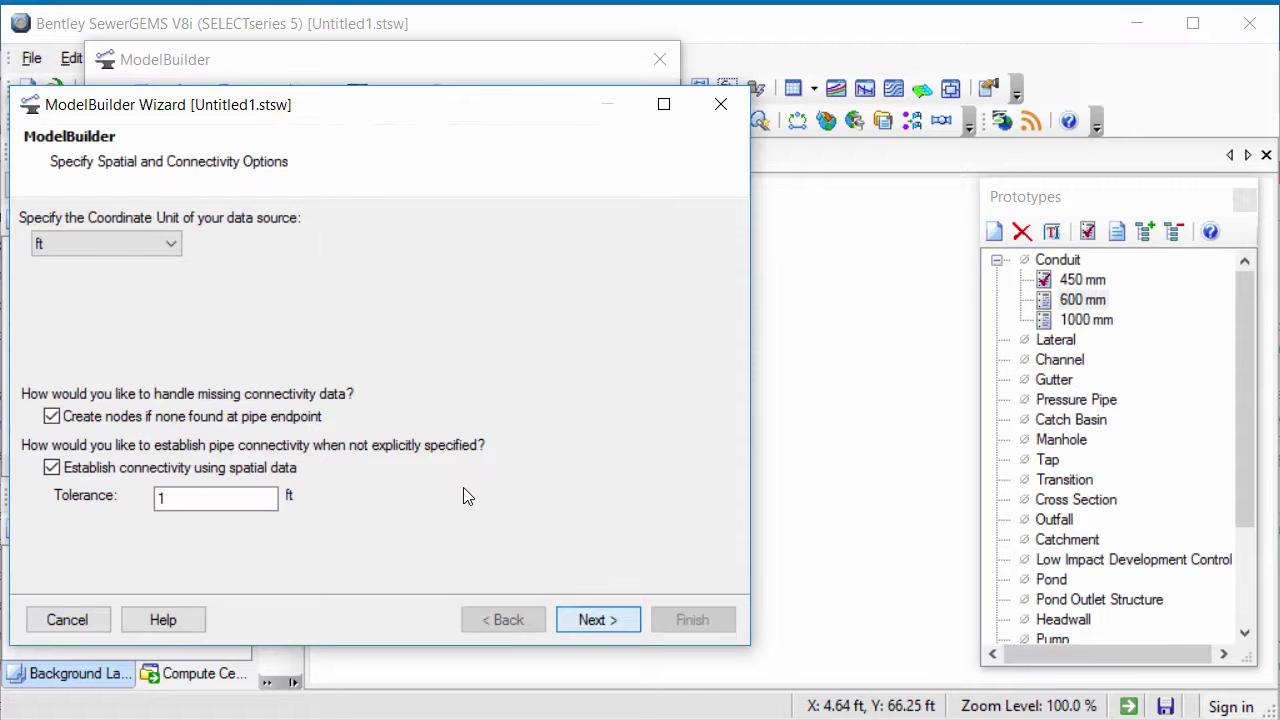
{"action": "key", "text": "Return"}
{"action": "key", "text": "Return"}
{"action": "key", "text": "Return"}
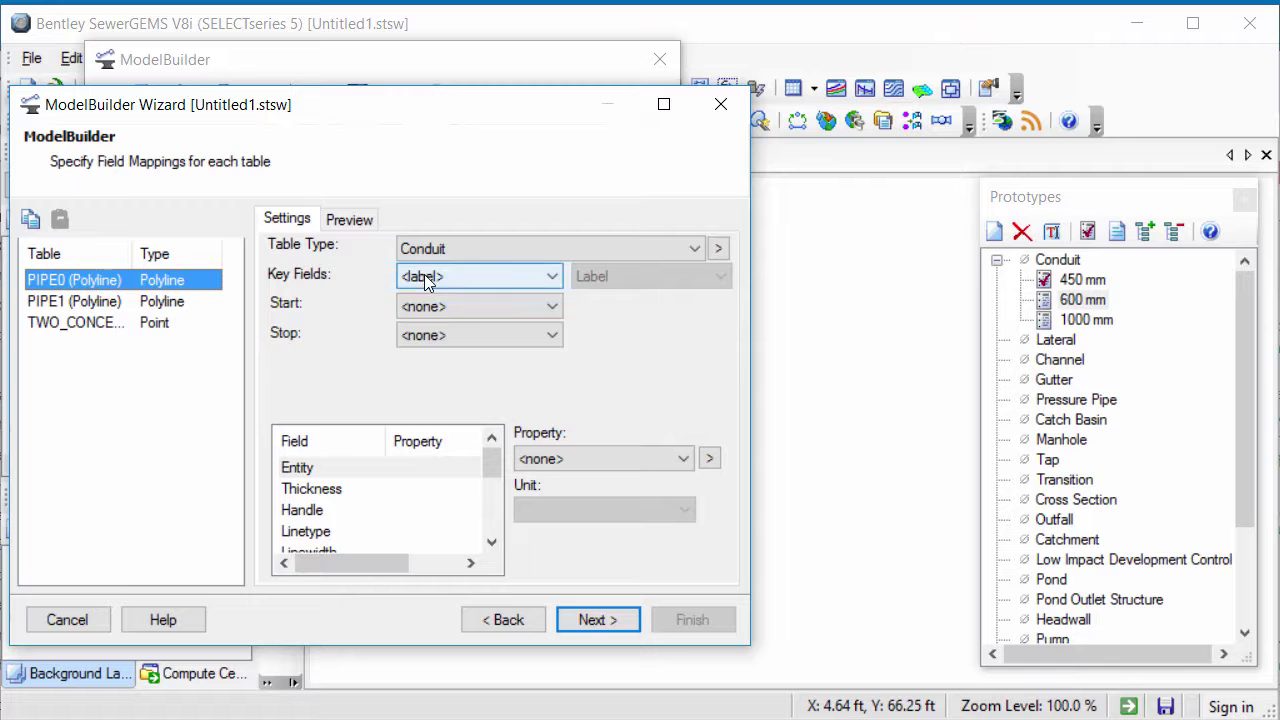
{"action": "left_click", "coordinate": [426, 276]}
{"action": "left_click", "coordinate": [335, 218]}
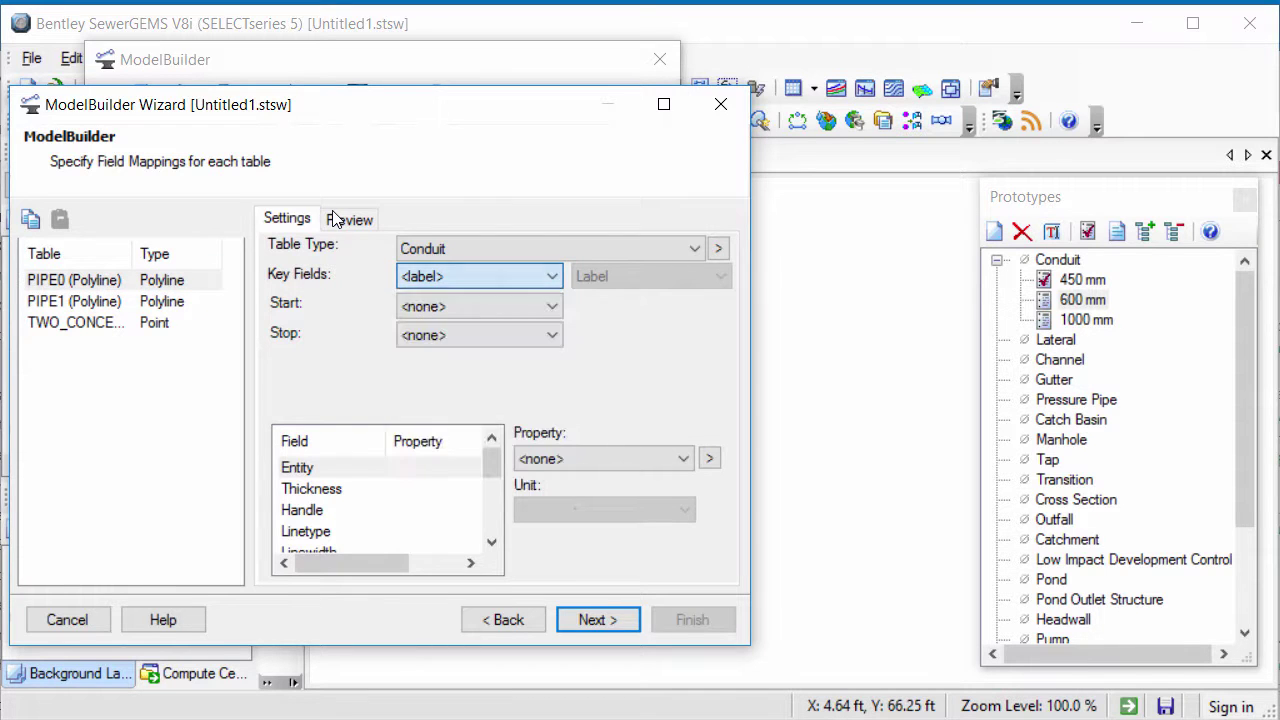
{"action": "left_click", "coordinate": [590, 620]}
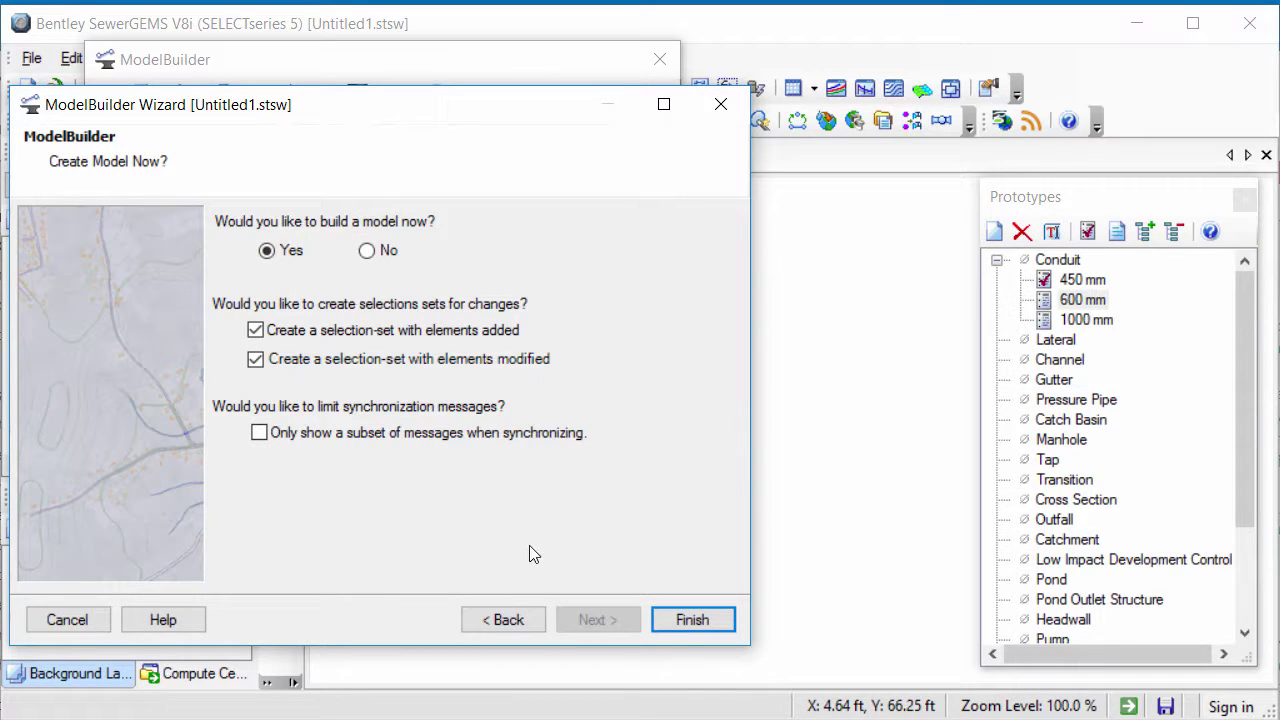
Finish the wizard and synchronize sample.dxf into 15 conduits and 12 manholes, then close ModelBuilder.
{"action": "left_click", "coordinate": [684, 622]}
{"action": "left_click", "coordinate": [886, 560]}
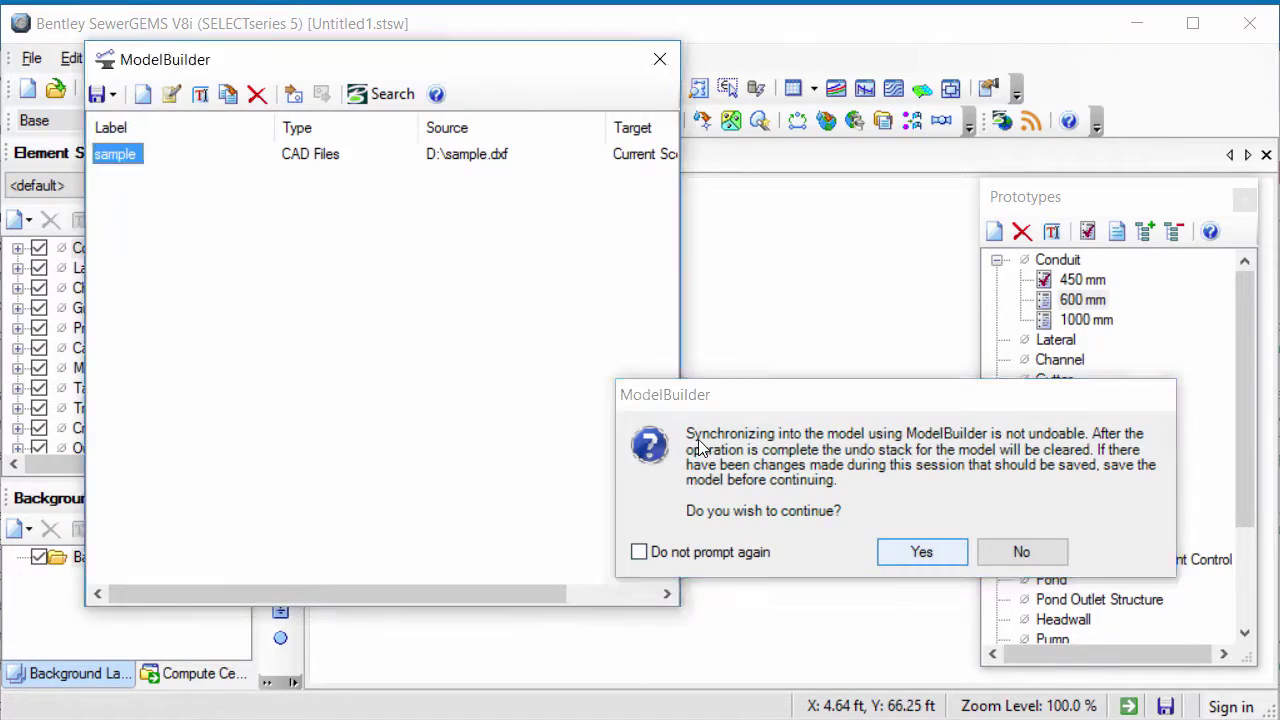
{"action": "left_click", "coordinate": [1214, 210]}
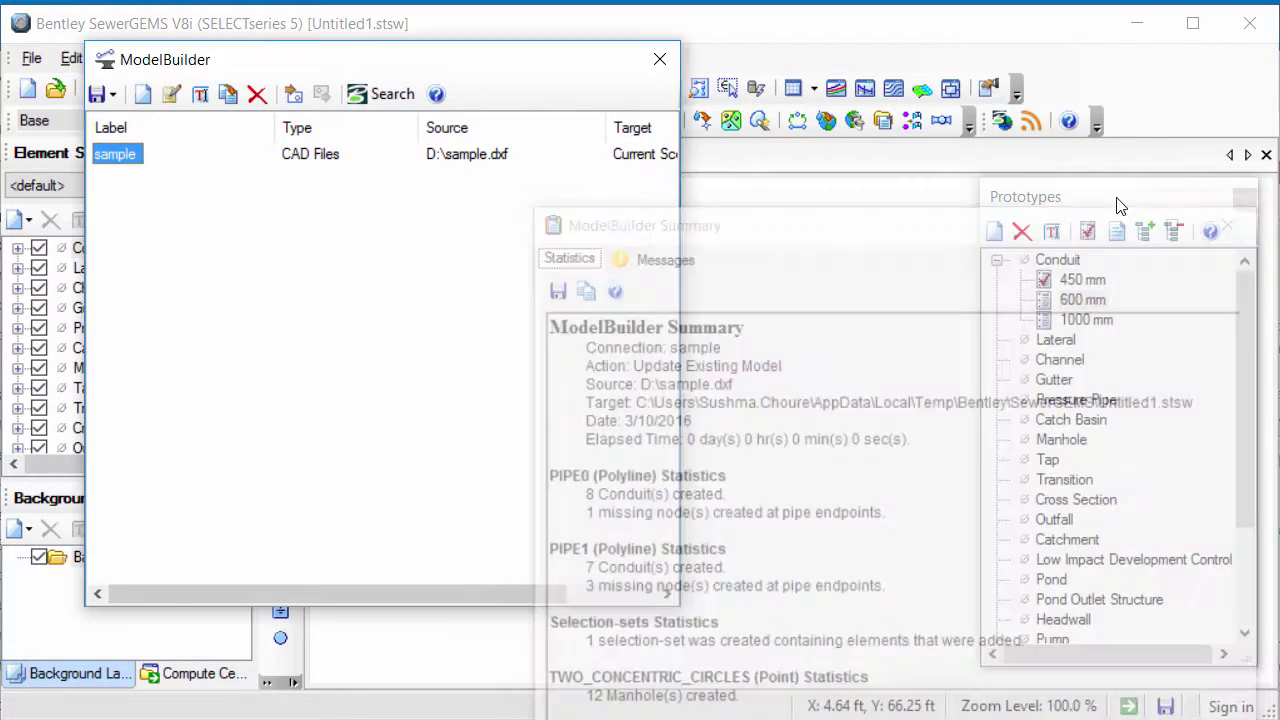
{"action": "left_click", "coordinate": [660, 59]}
{"action": "left_click", "coordinate": [958, 590]}
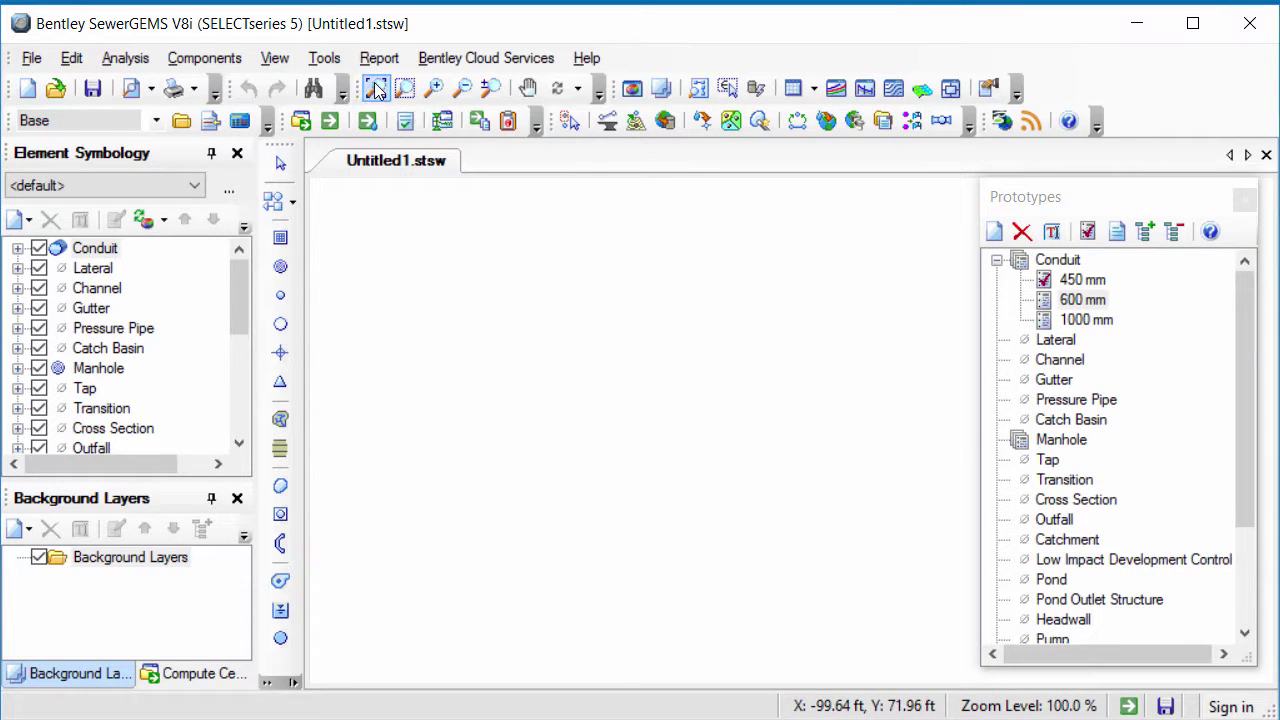
Zoom to extents to display the full imported network of manholes and conduits.
{"action": "left_click", "coordinate": [375, 88]}
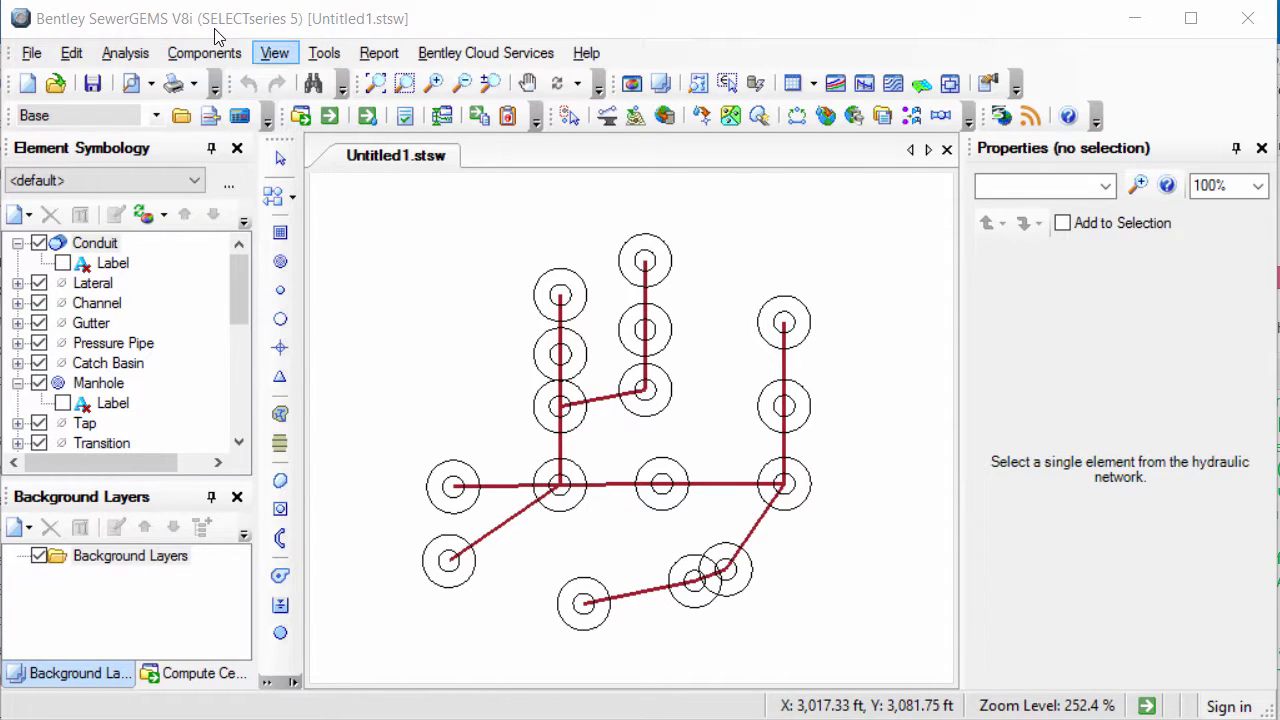
{"action": "left_click", "coordinate": [275, 53]}
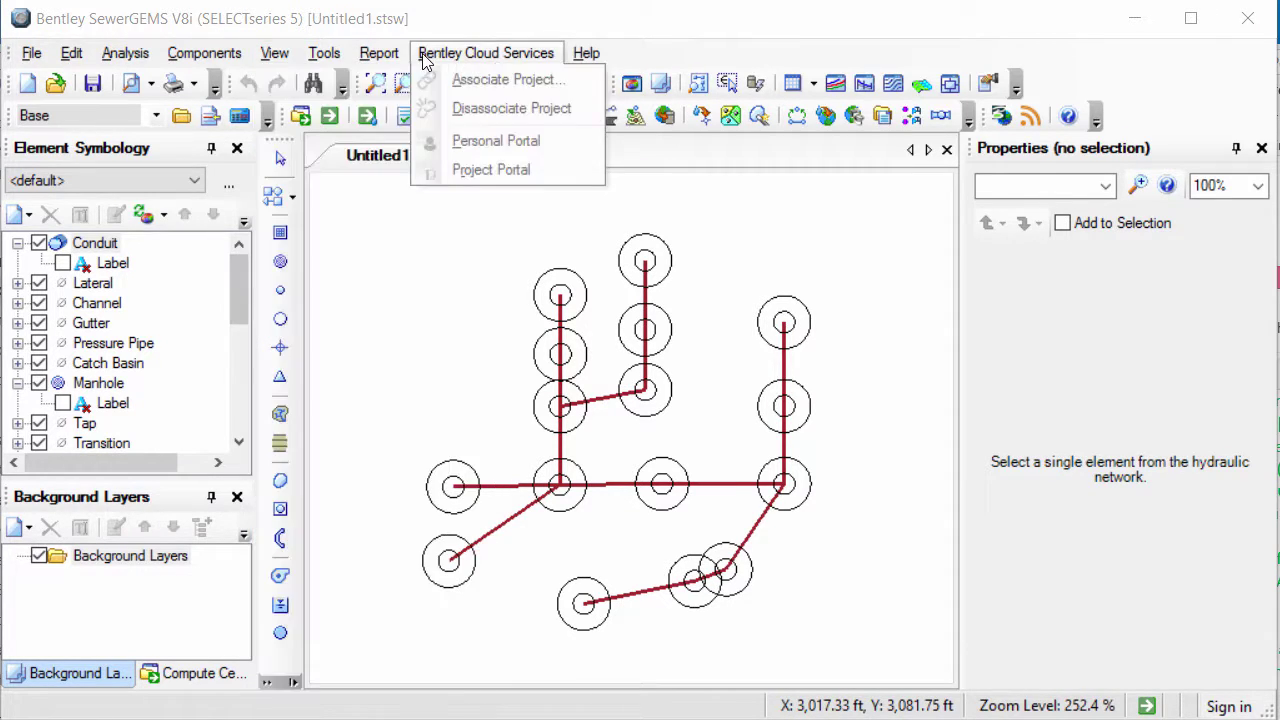
Open Background Layers and browse the file types available for a new background file.
{"action": "left_click", "coordinate": [262, 52]}
{"action": "left_click", "coordinate": [272, 53]}
{"action": "left_click", "coordinate": [320, 108]}
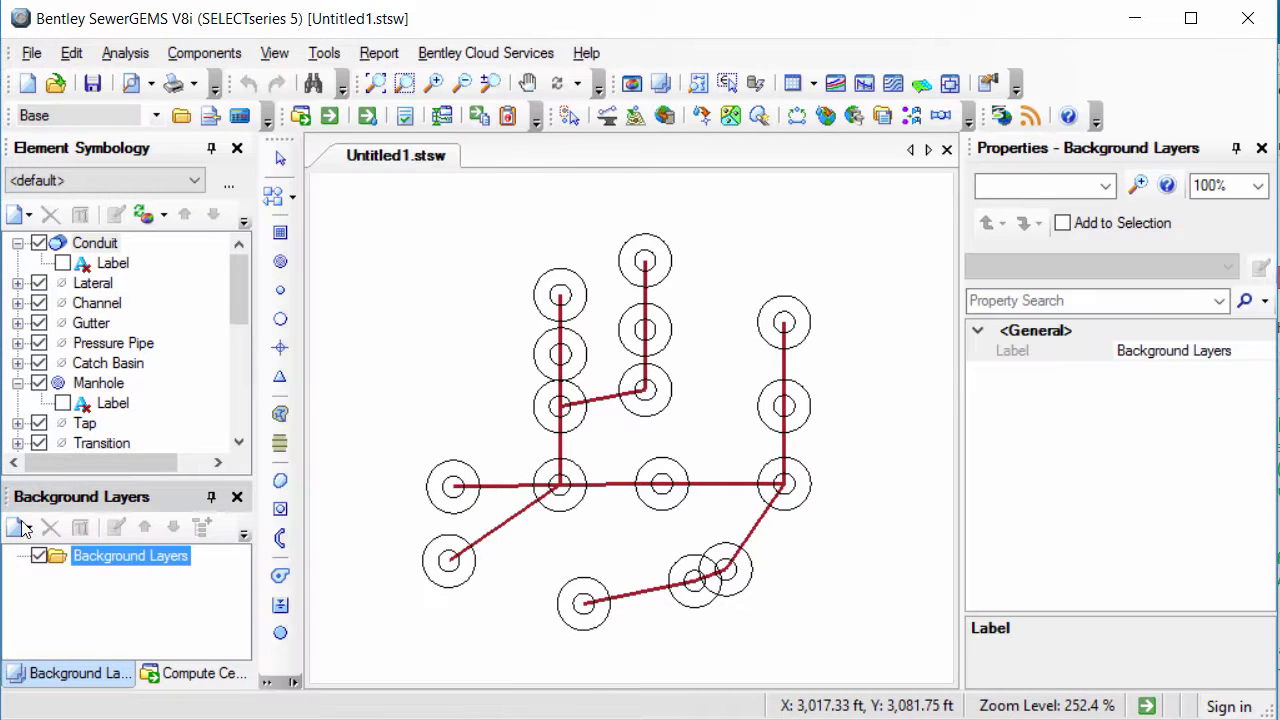
{"action": "left_click", "coordinate": [114, 557]}
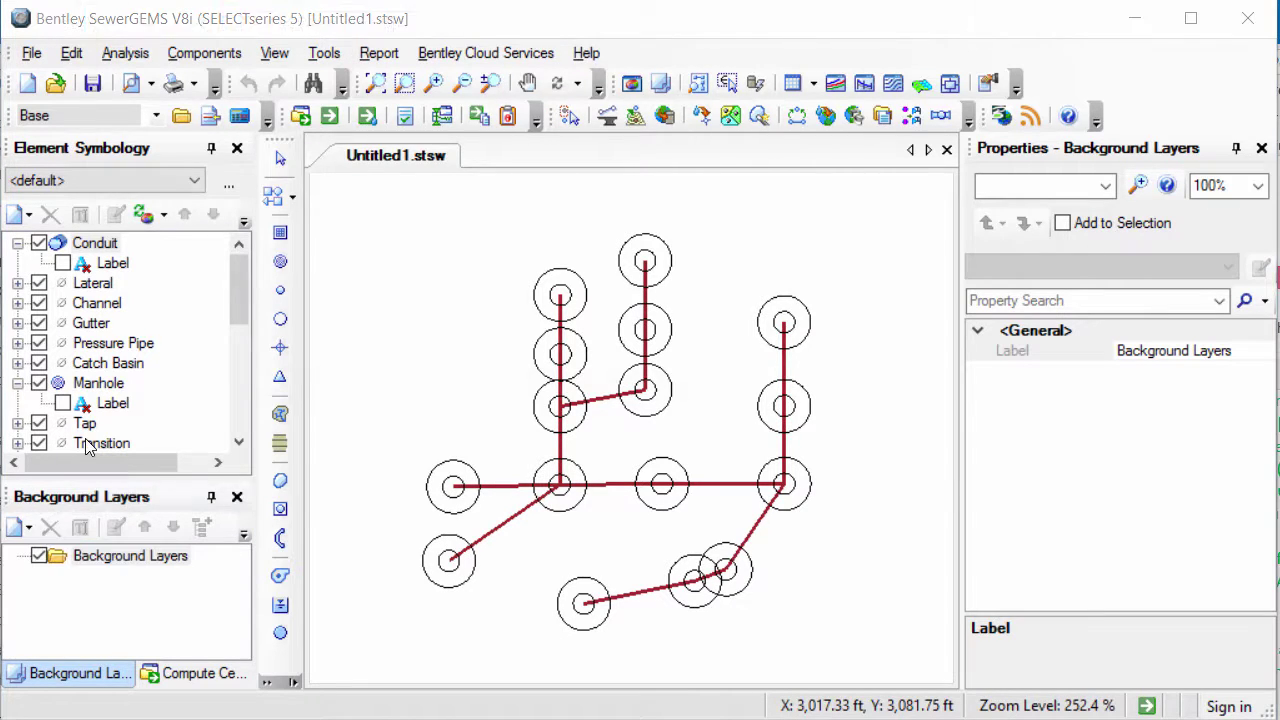
{"action": "left_click", "coordinate": [785, 420]}
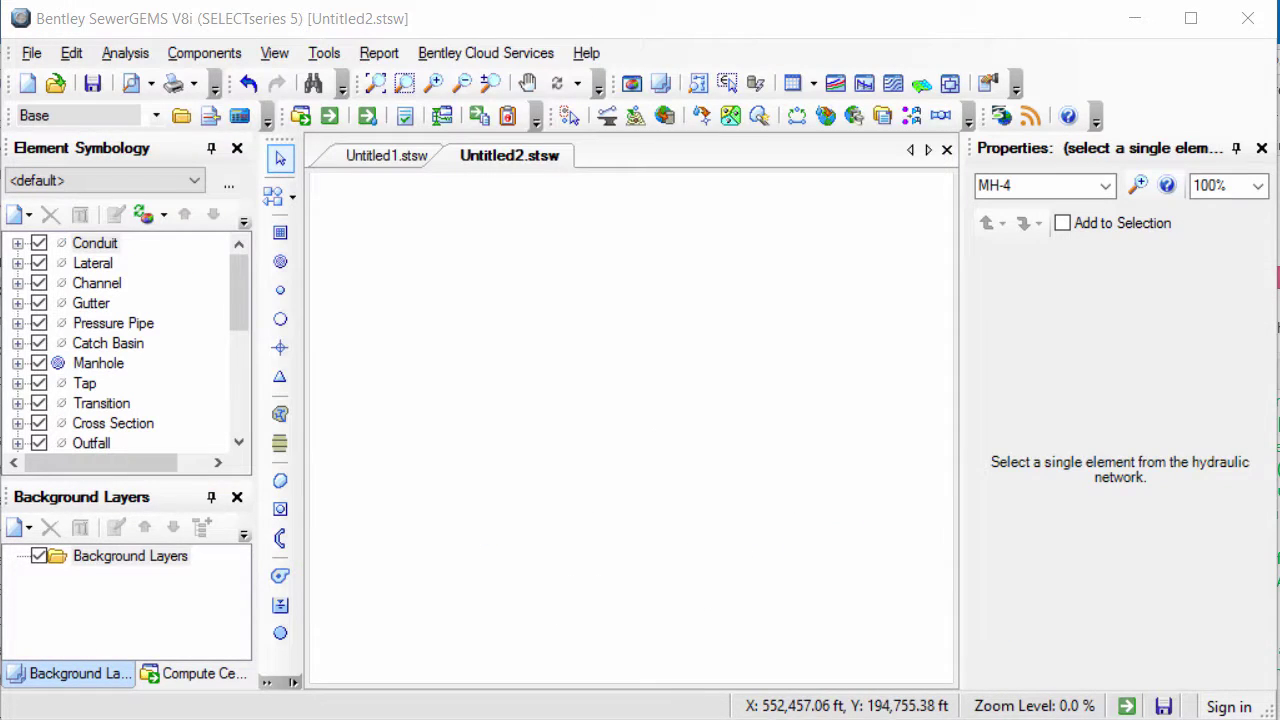
Add IrHayain+Habalut.dxf as a new background file, reaching its DXF Properties (unit ft, transparency 0).
{"action": "left_click", "coordinate": [15, 527]}
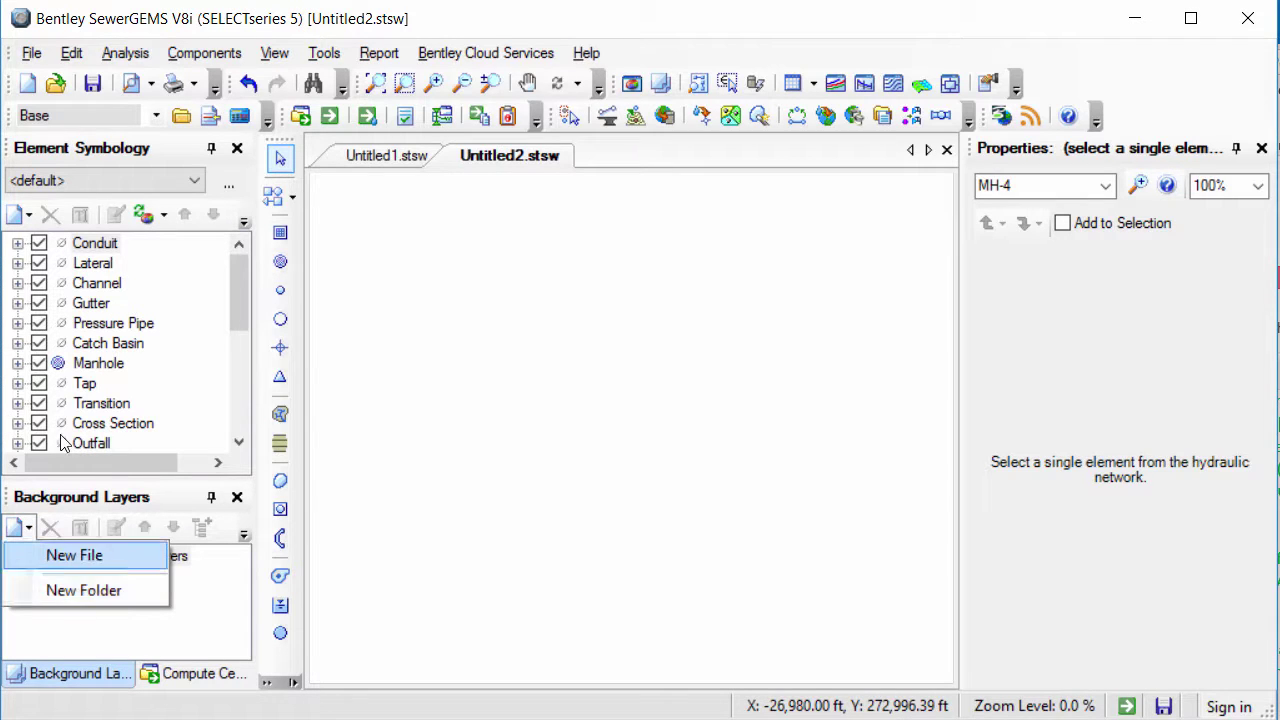
{"action": "left_click", "coordinate": [70, 555]}
{"action": "left_click", "coordinate": [488, 351]}
{"action": "scroll", "coordinate": [505, 300], "scroll_direction": "down", "scroll_amount": 1}
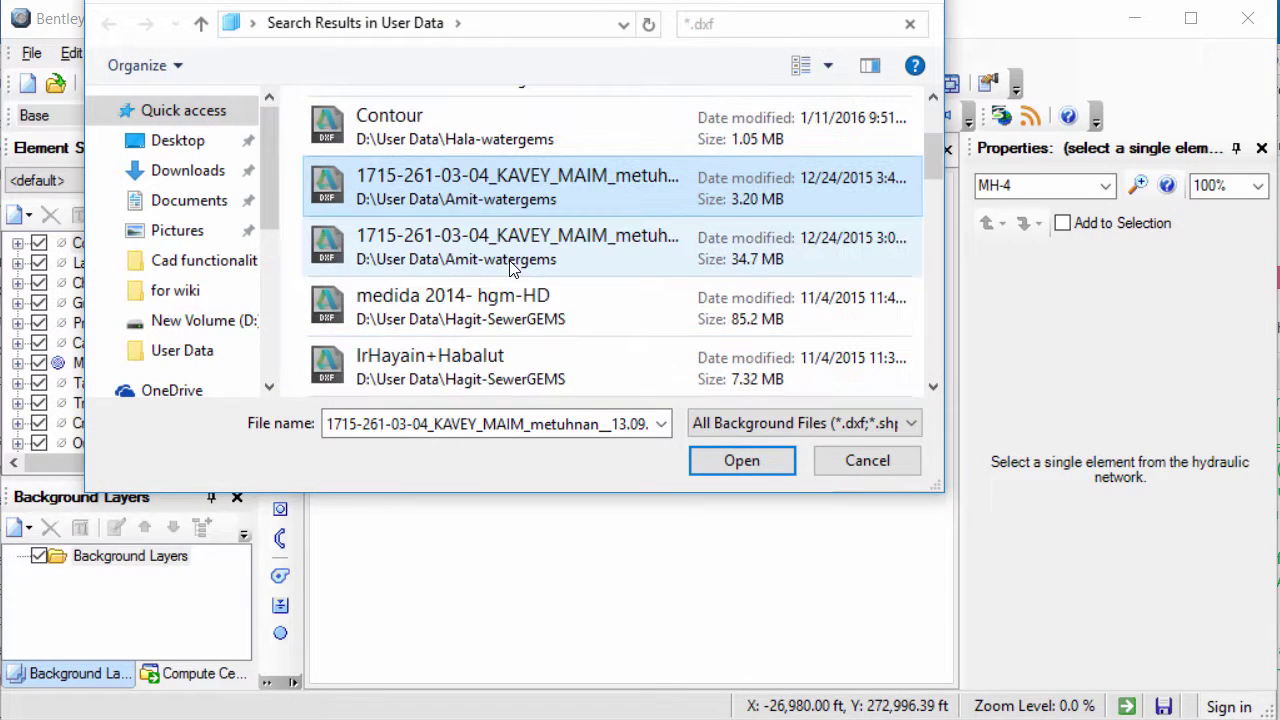
{"action": "left_click", "coordinate": [448, 372]}
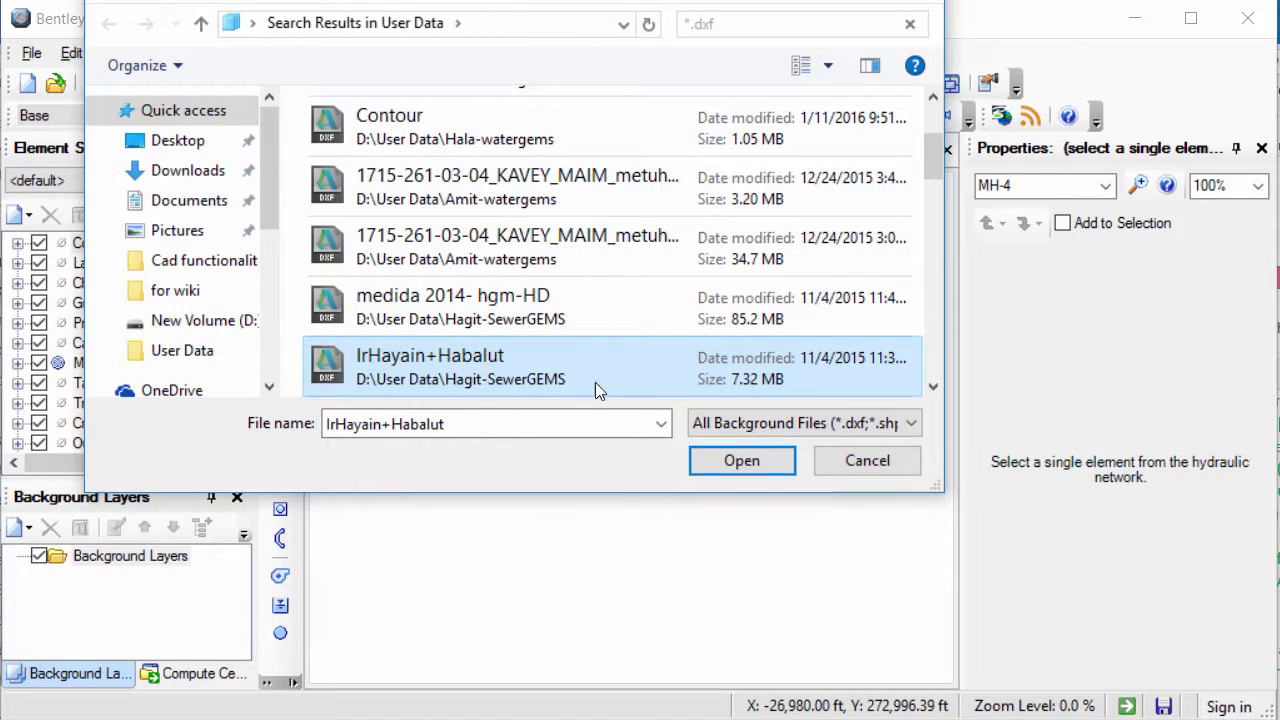
{"action": "left_click", "coordinate": [758, 459]}
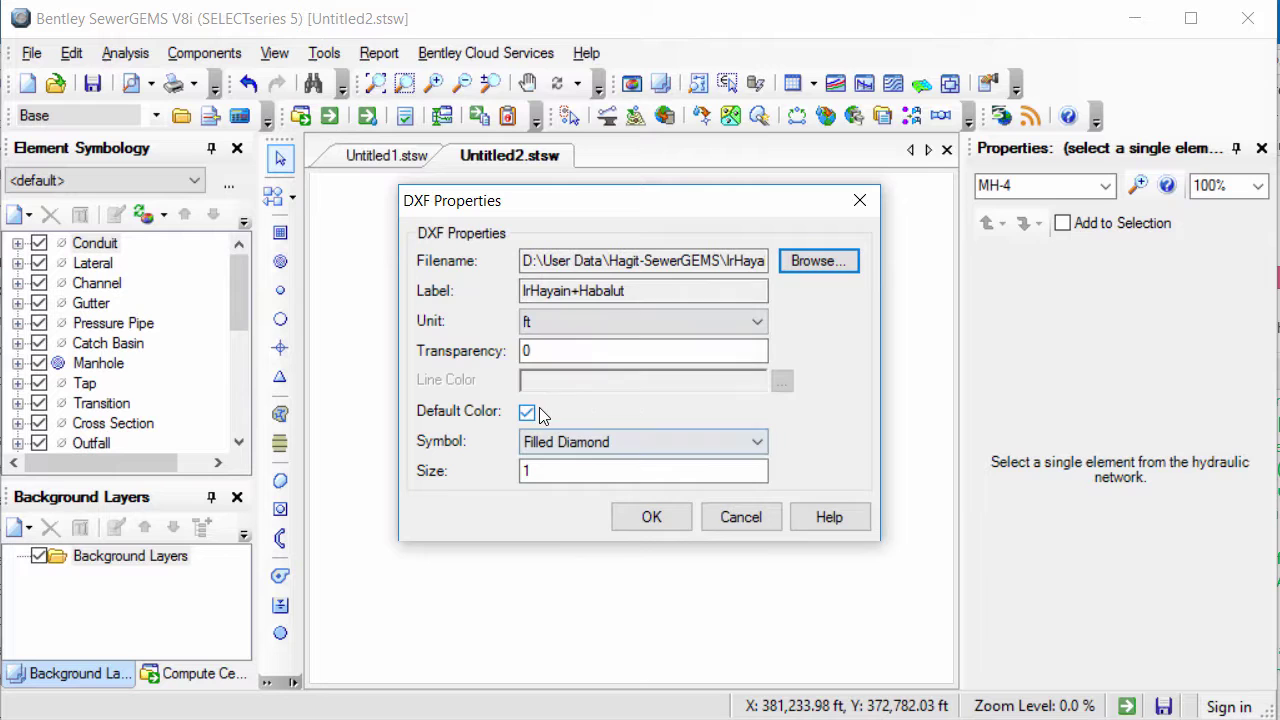
Accept the DXF Properties to load the IrHayain+Habalut background, then zoom in.
{"action": "left_click", "coordinate": [651, 517]}
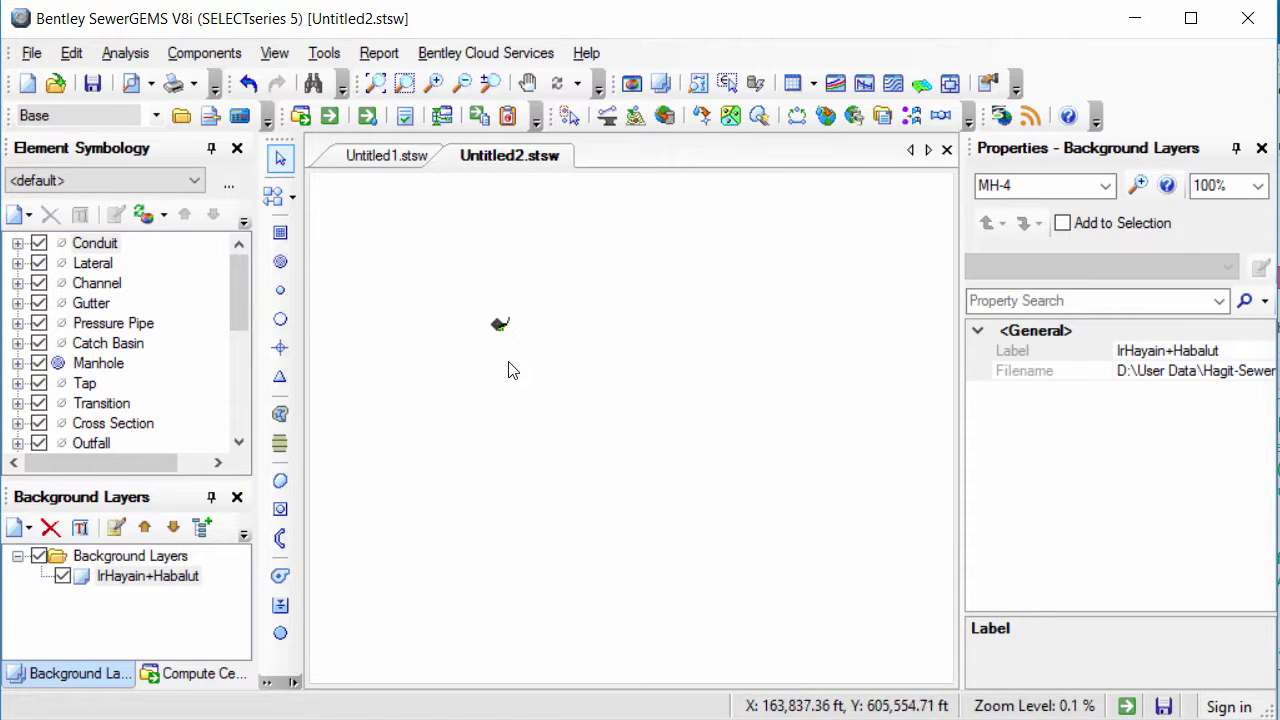
{"action": "scroll", "coordinate": [483, 312], "scroll_direction": "up", "scroll_amount": 6}
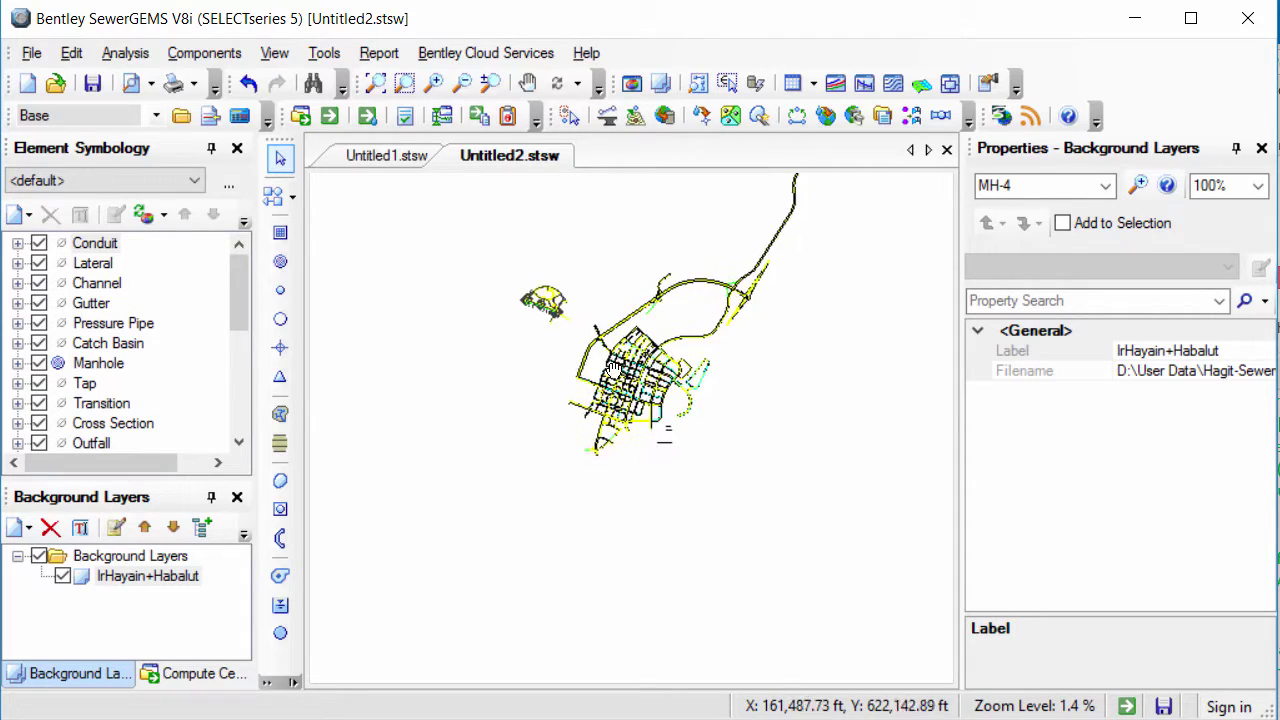
{"action": "scroll", "coordinate": [631, 355], "scroll_direction": "up", "scroll_amount": 1}
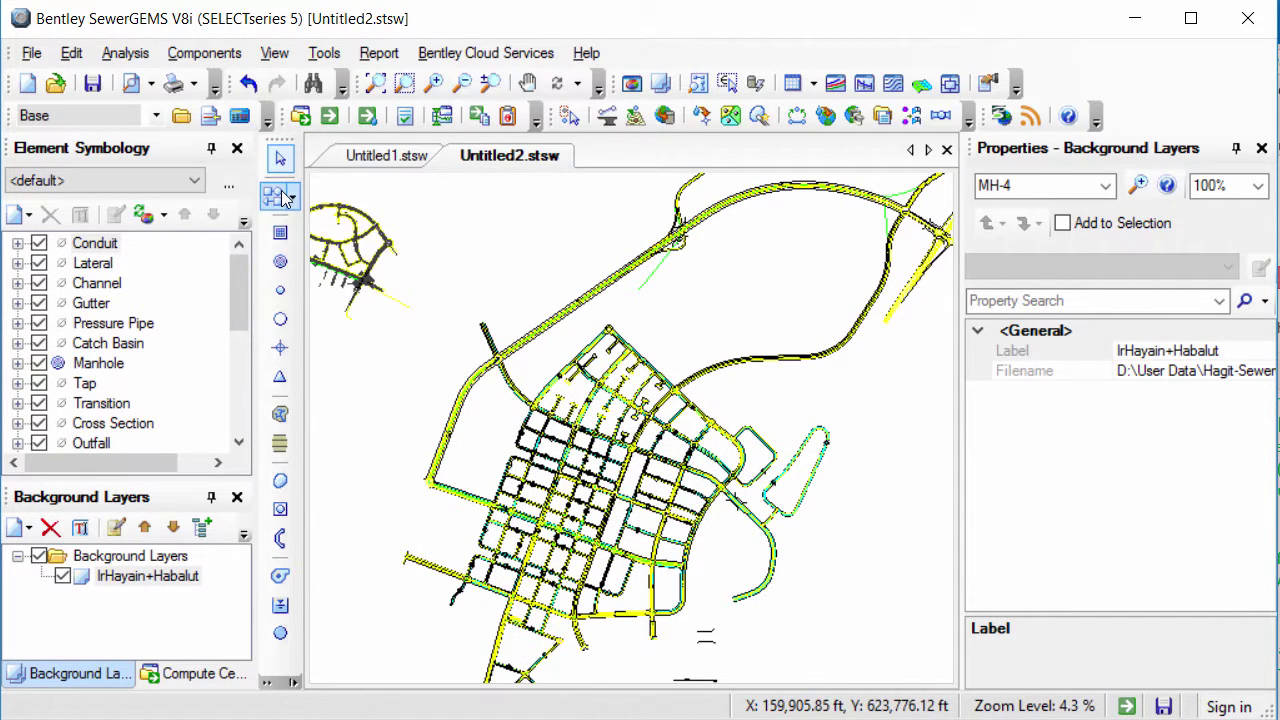
Lay out a conduit chain through three manholes running north along the western road.
{"action": "left_click", "coordinate": [286, 197]}
{"action": "left_click", "coordinate": [360, 204]}
{"action": "scroll", "coordinate": [427, 500], "scroll_direction": "up", "scroll_amount": 5}
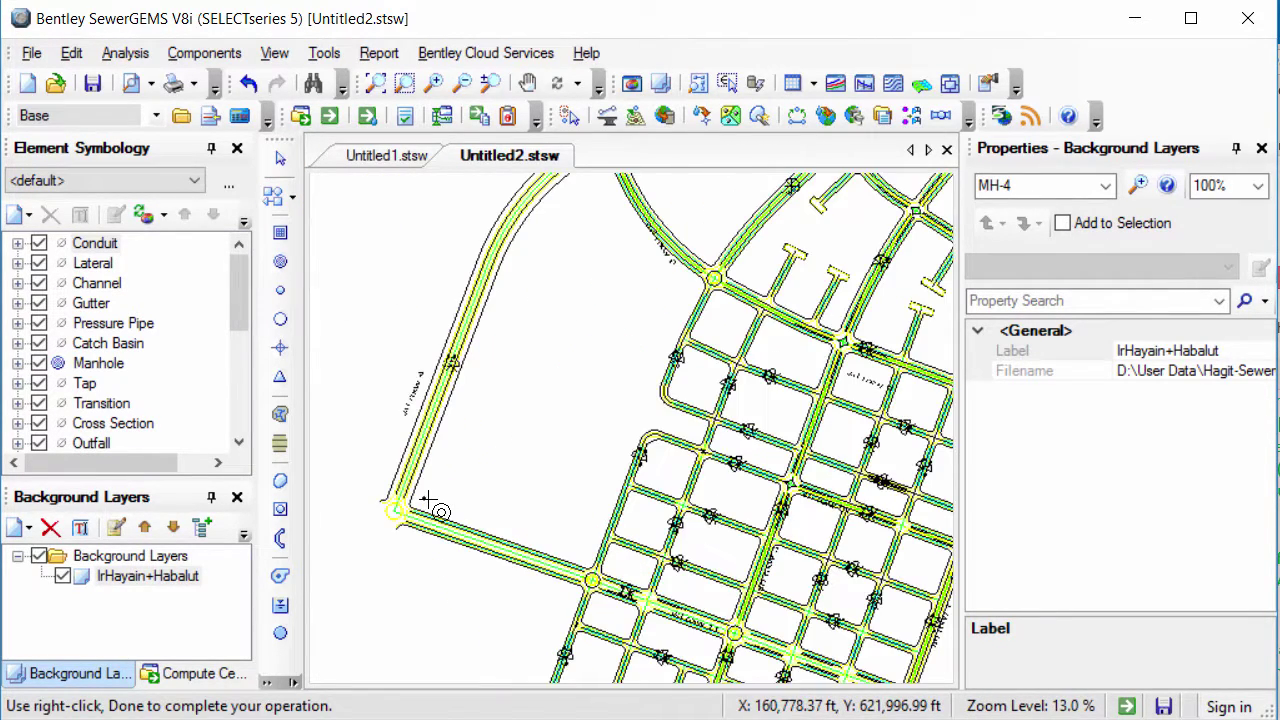
{"action": "left_click", "coordinate": [425, 498]}
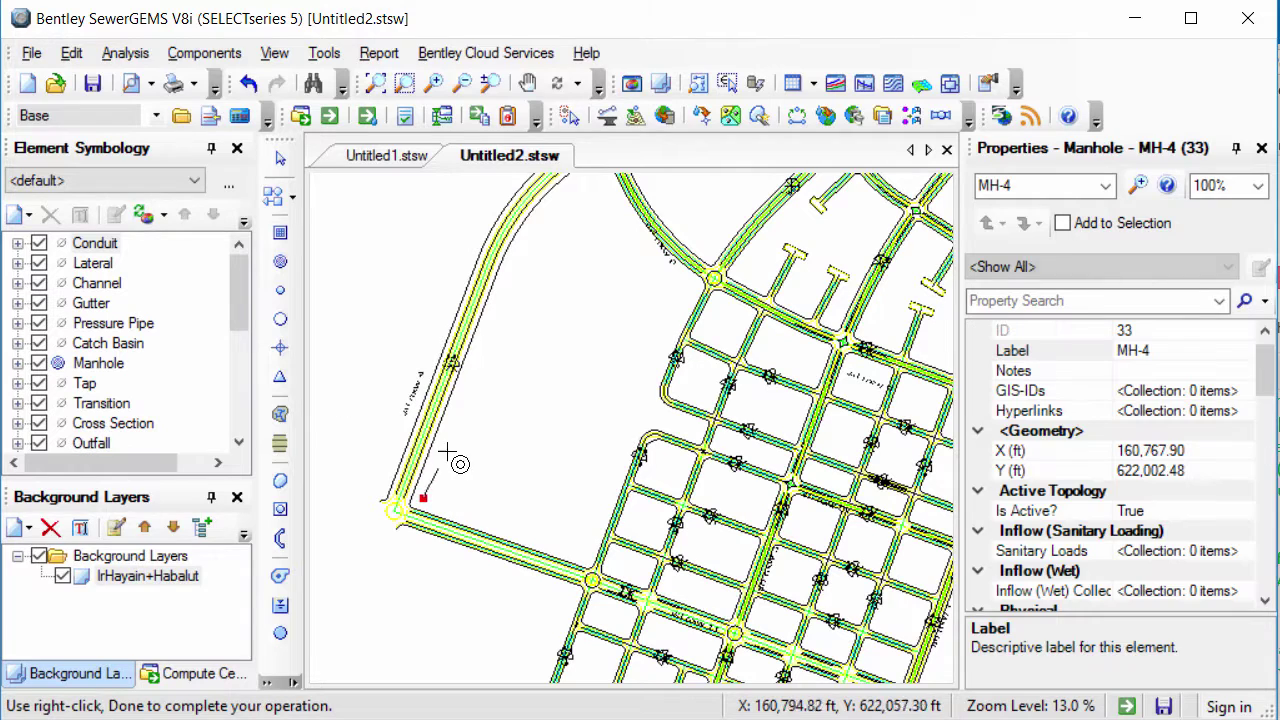
{"action": "left_click", "coordinate": [485, 357]}
{"action": "left_click", "coordinate": [545, 223]}
{"action": "right_click", "coordinate": [546, 225]}
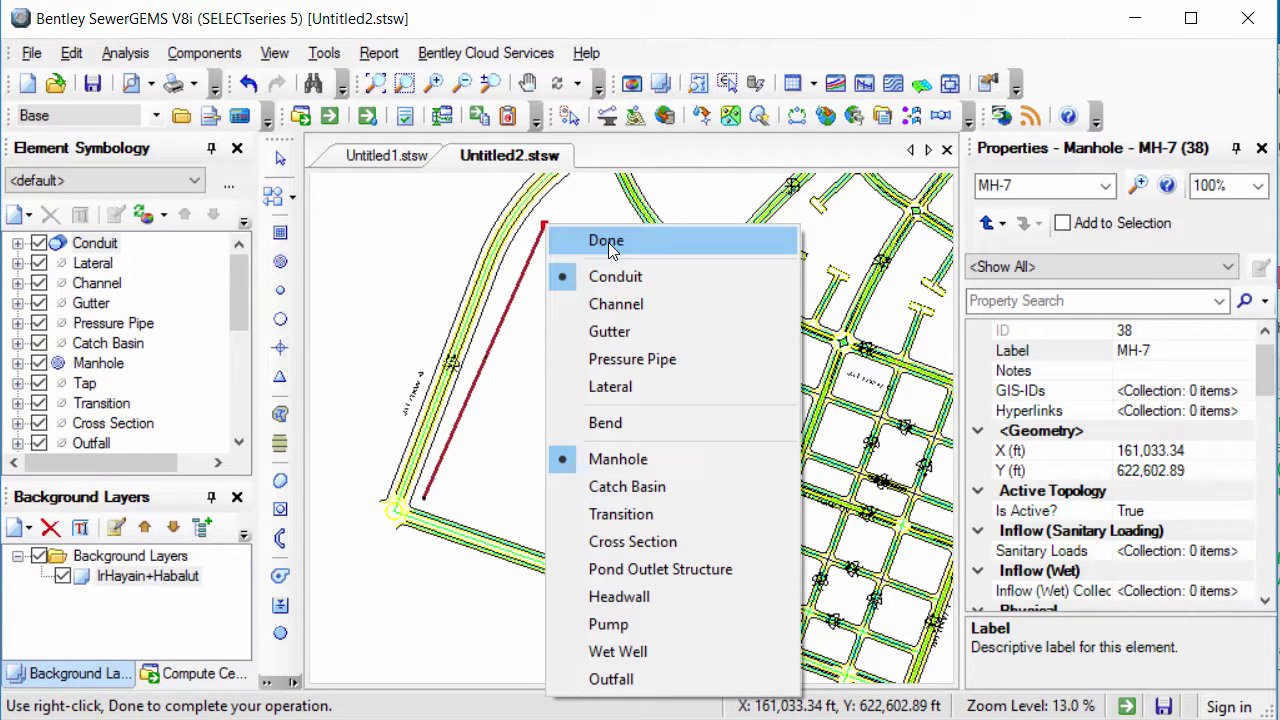
{"action": "left_click", "coordinate": [606, 240]}
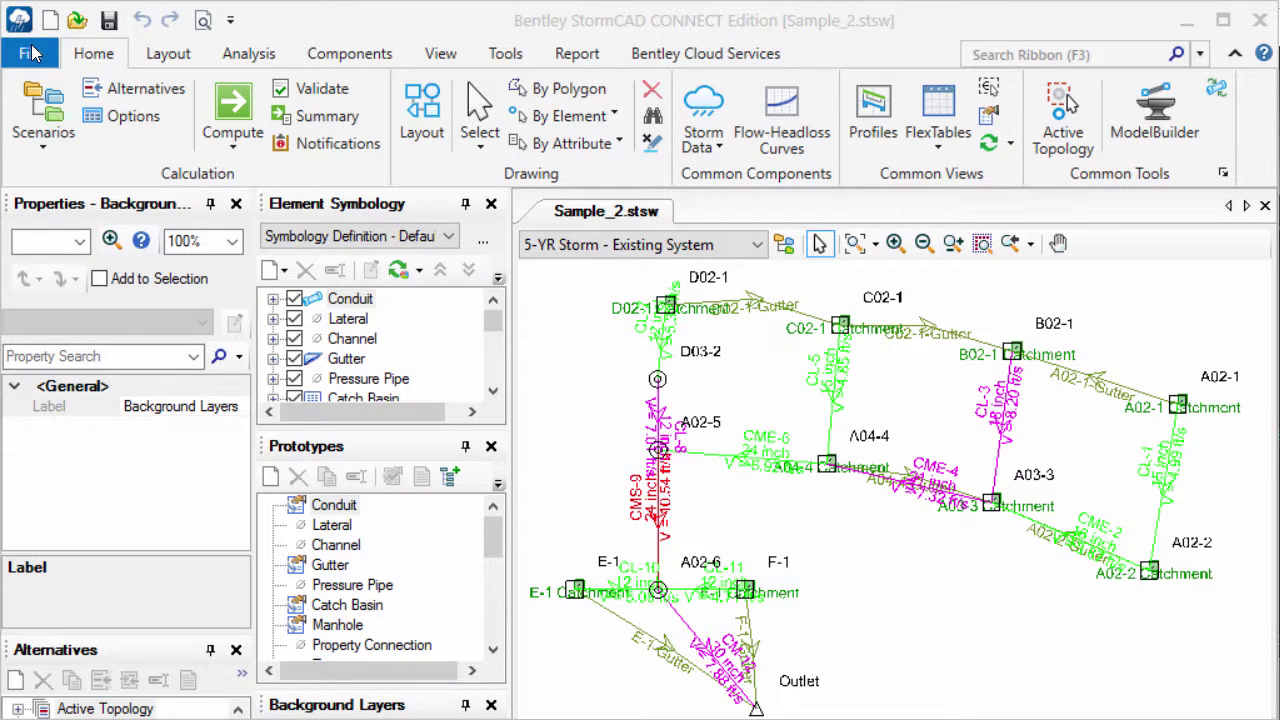
Export the storm network to a DXF on the Desktop named 'fdsgds', accepting the layer settings.
{"action": "left_click", "coordinate": [30, 53]}
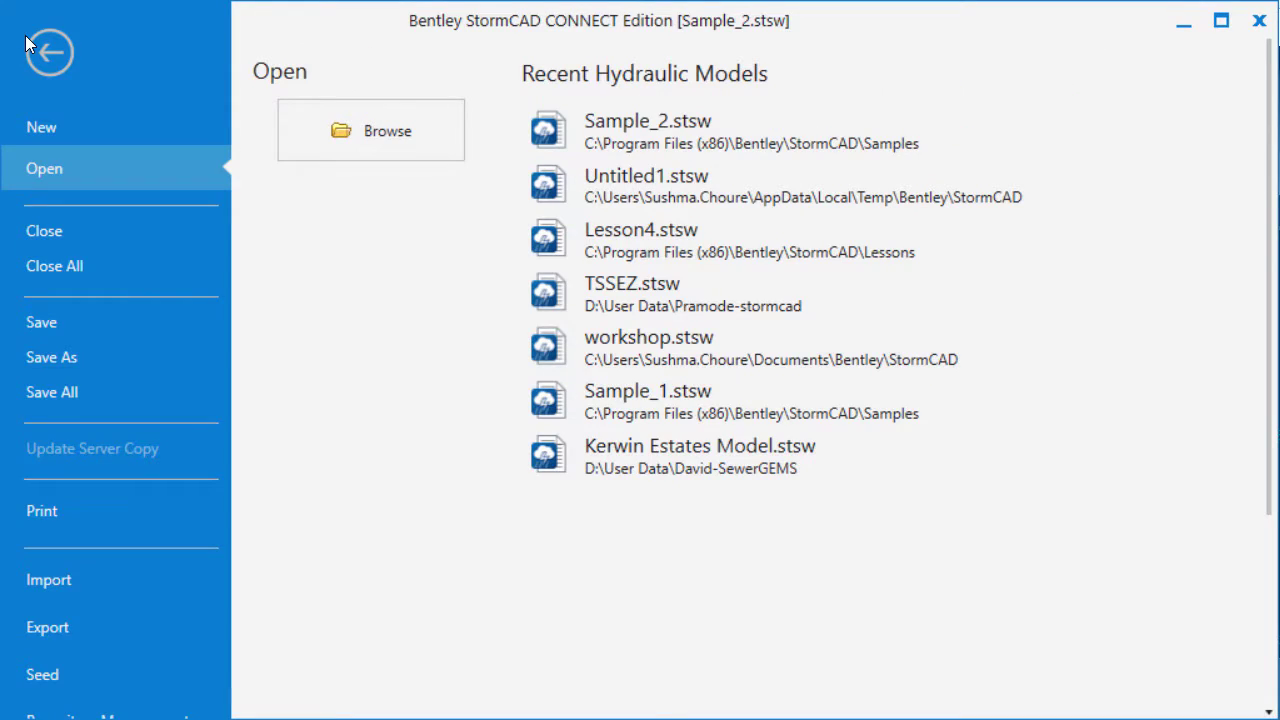
{"action": "left_click", "coordinate": [95, 630]}
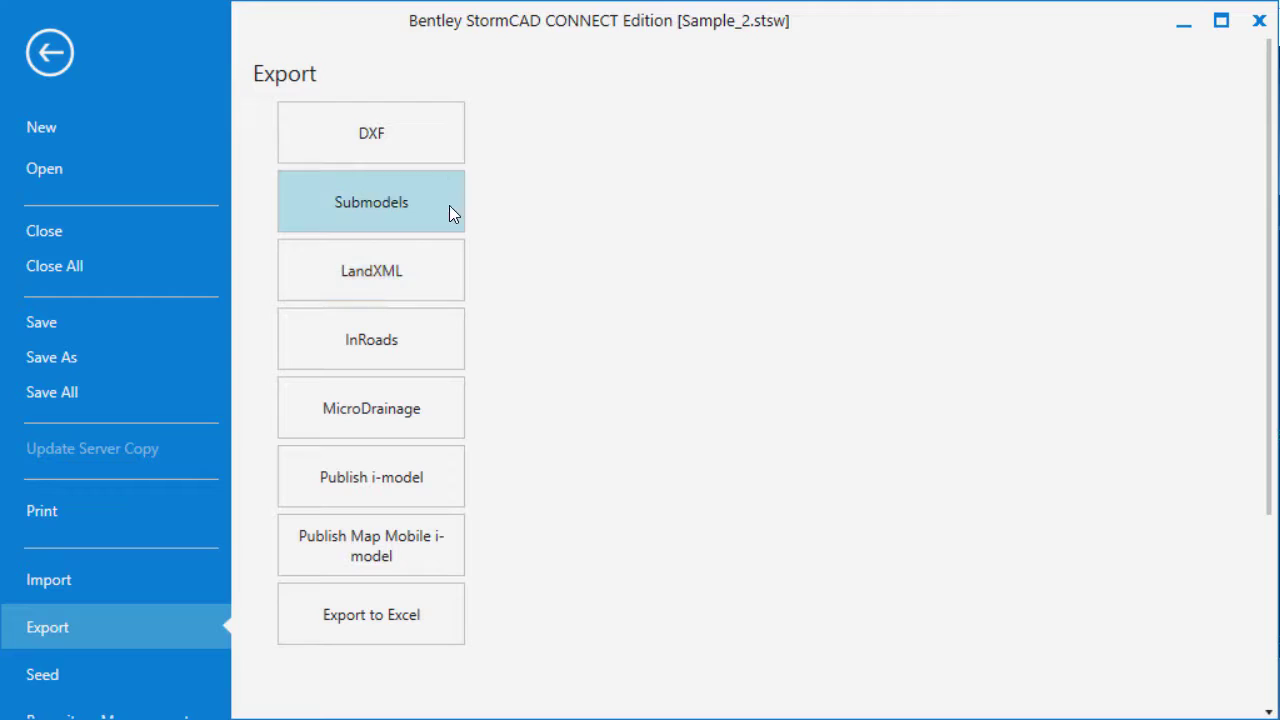
{"action": "left_click", "coordinate": [342, 133]}
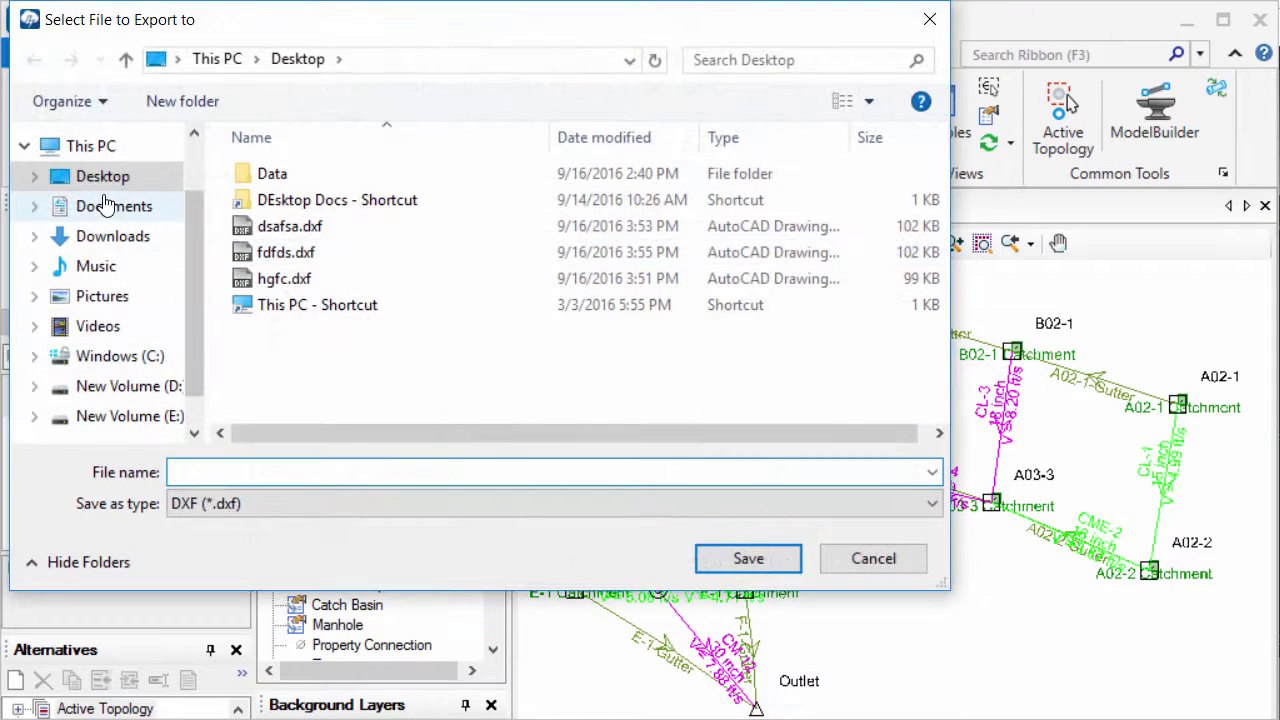
{"action": "type", "text": "fdsgds"}
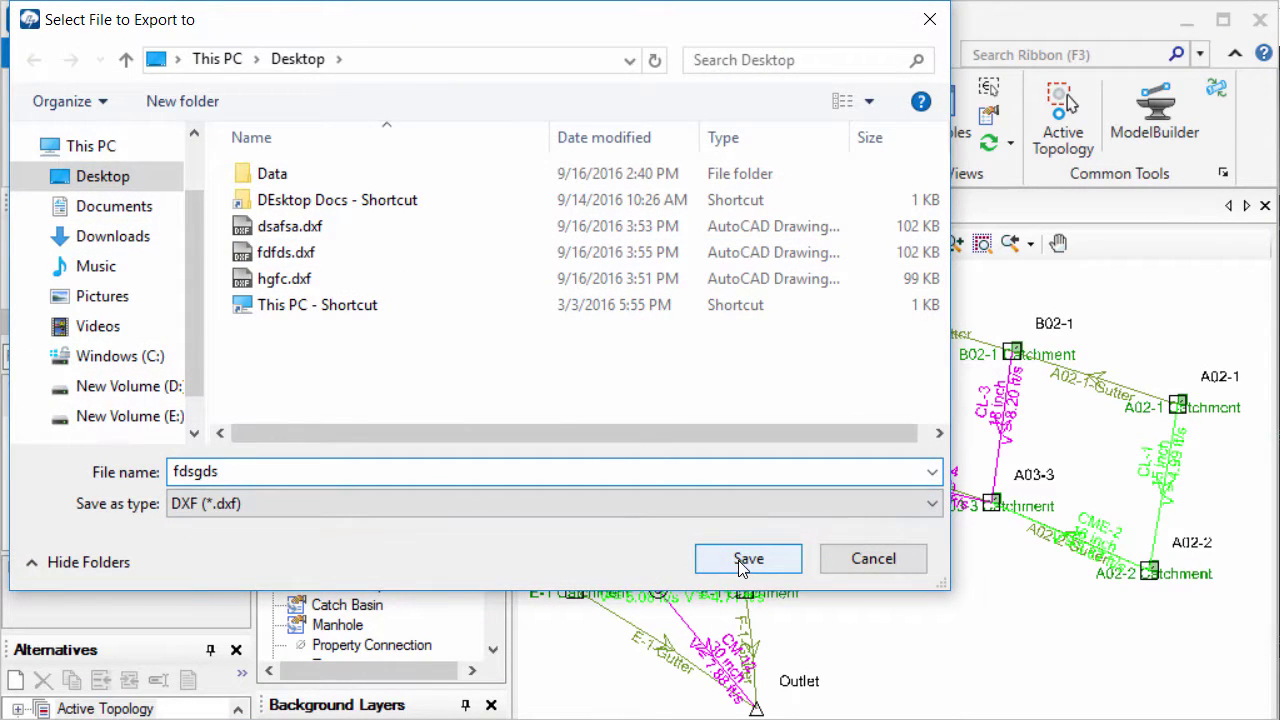
{"action": "left_click", "coordinate": [743, 562]}
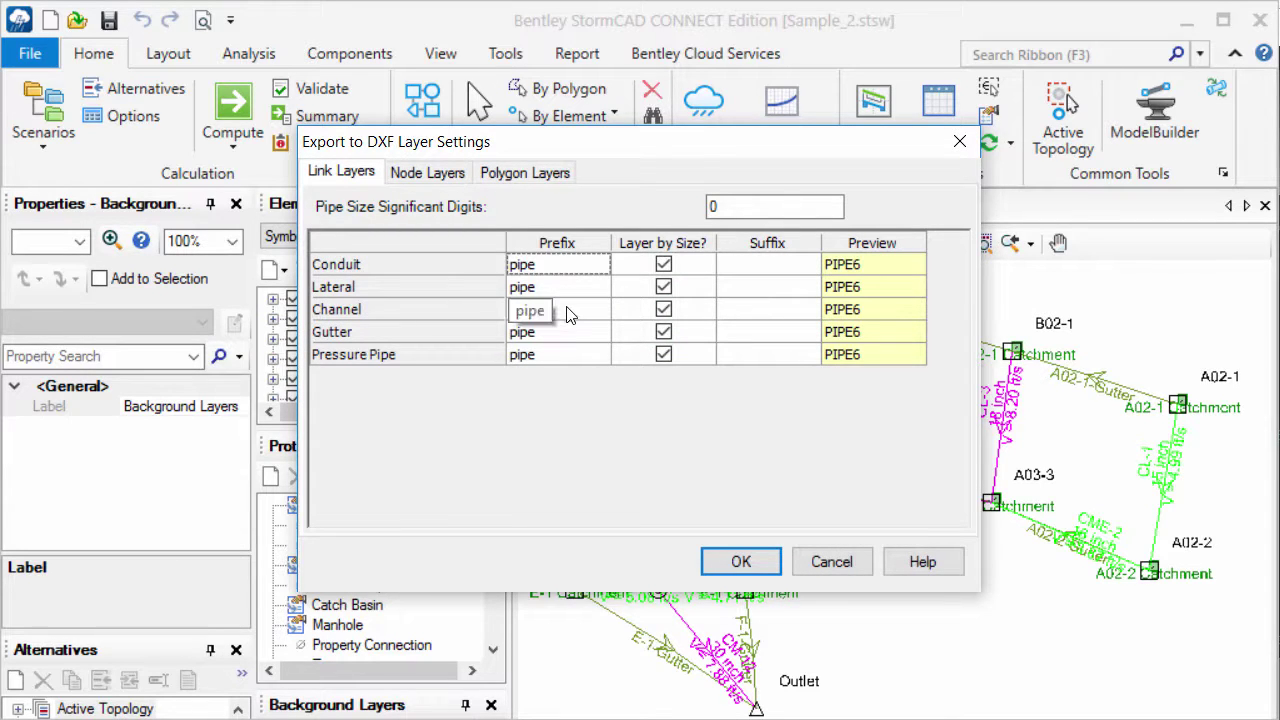
{"action": "left_click", "coordinate": [566, 314]}
{"action": "left_click", "coordinate": [741, 561]}
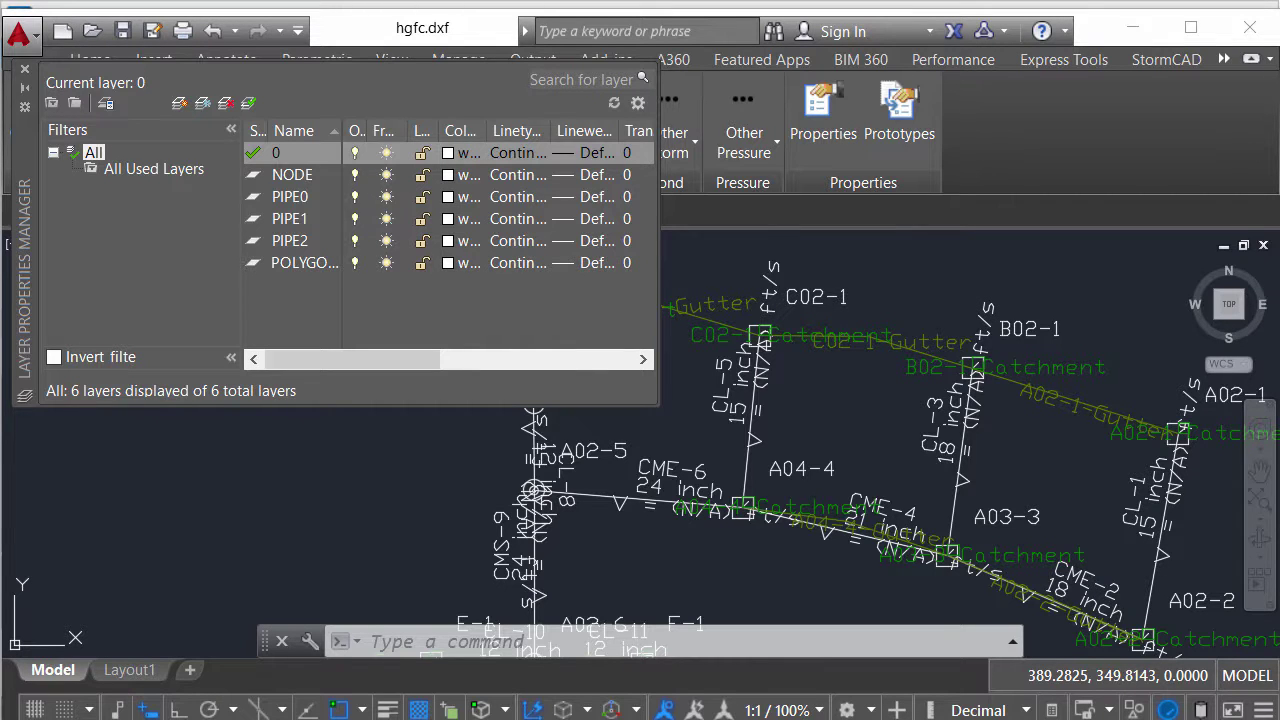
{"action": "mouse_move", "coordinate": [826, 454]}
{"action": "left_mouse_down"}
{"action": "mouse_move", "coordinate": [733, 440]}
{"action": "mouse_move", "coordinate": [826, 488]}
{"action": "left_mouse_up"}
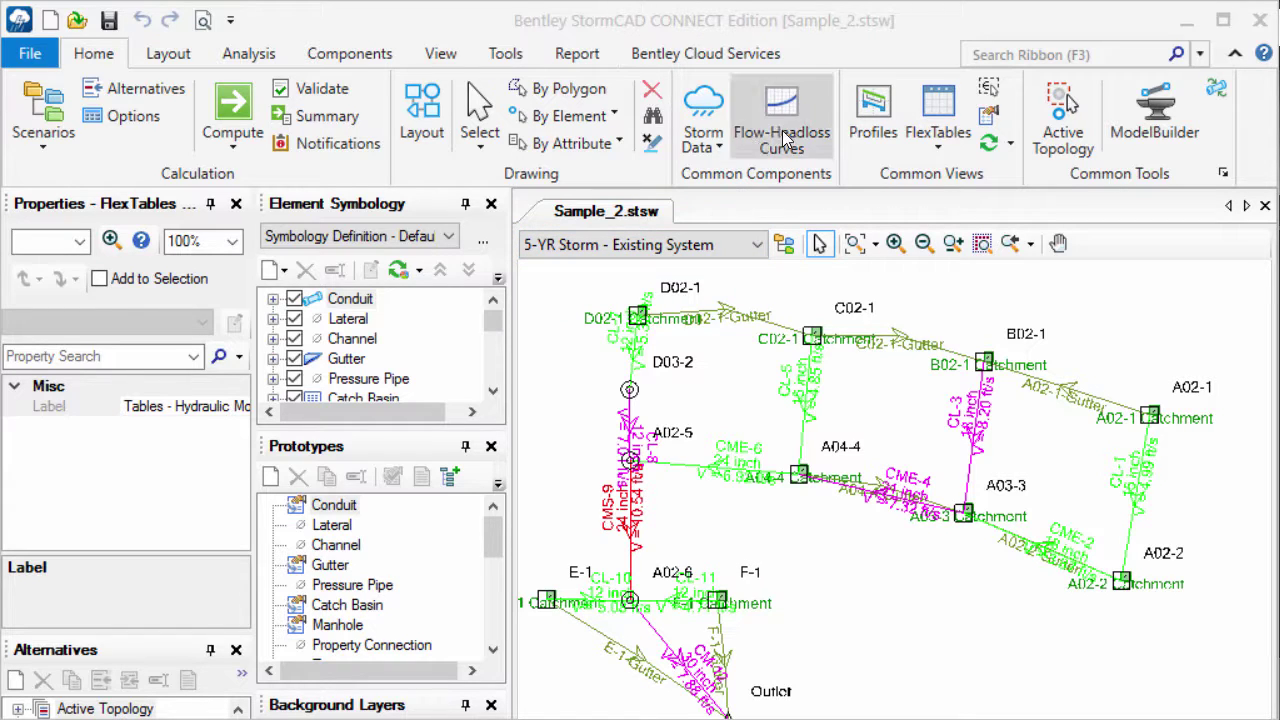
Open the A02-1 to Outlet profile and save its chart as a DXF file on the Desktop.
{"action": "left_click", "coordinate": [872, 125]}
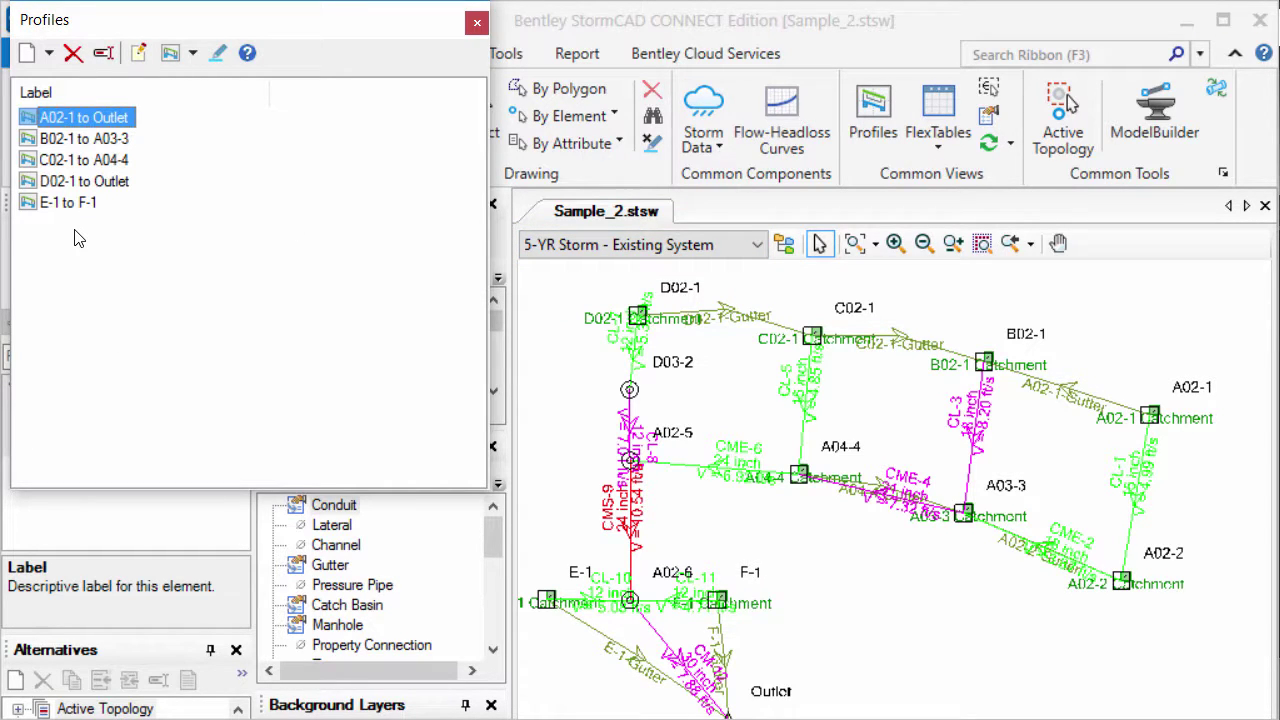
{"action": "double_click", "coordinate": [60, 117]}
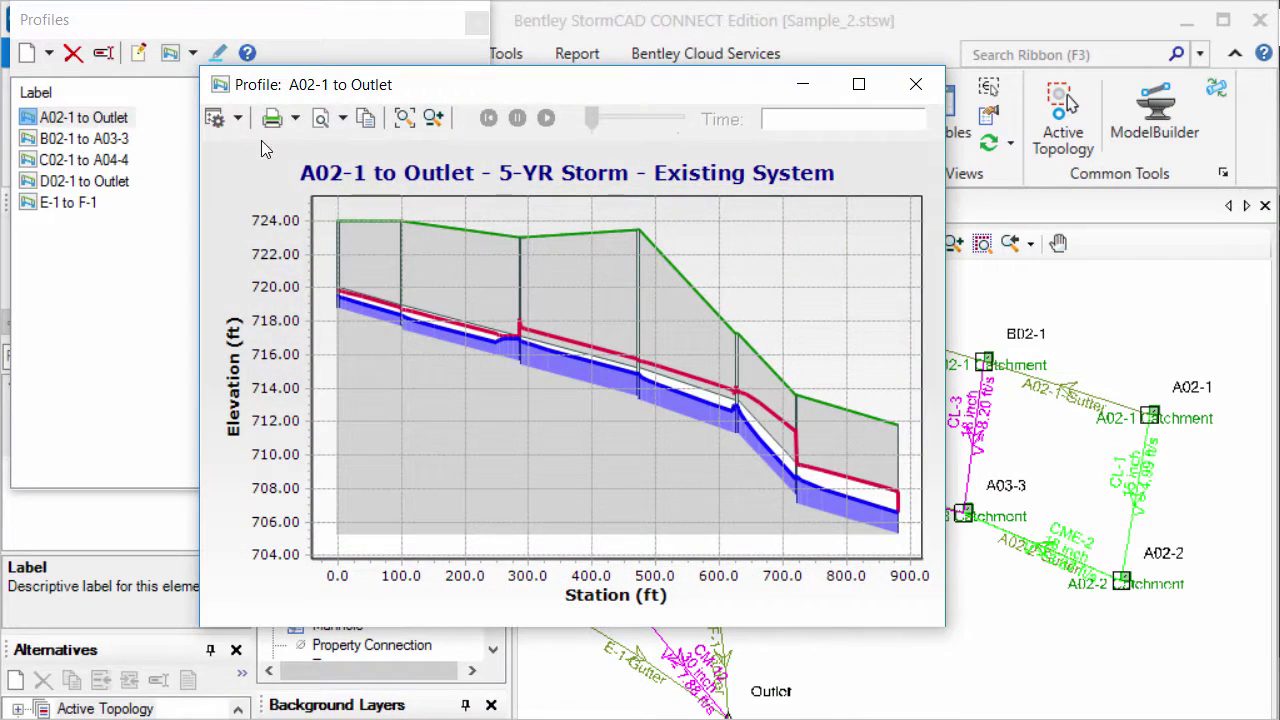
{"action": "left_click", "coordinate": [237, 118]}
{"action": "left_click", "coordinate": [293, 367]}
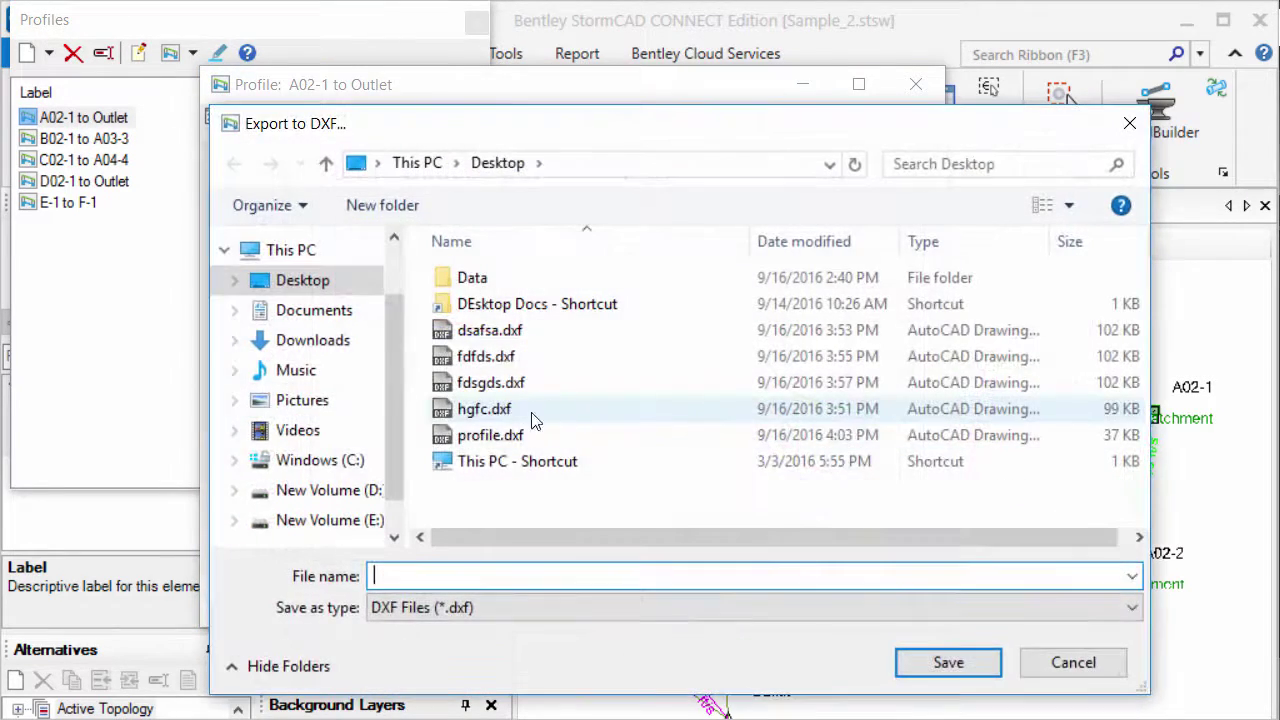
{"action": "type", "text": "gfdgf"}
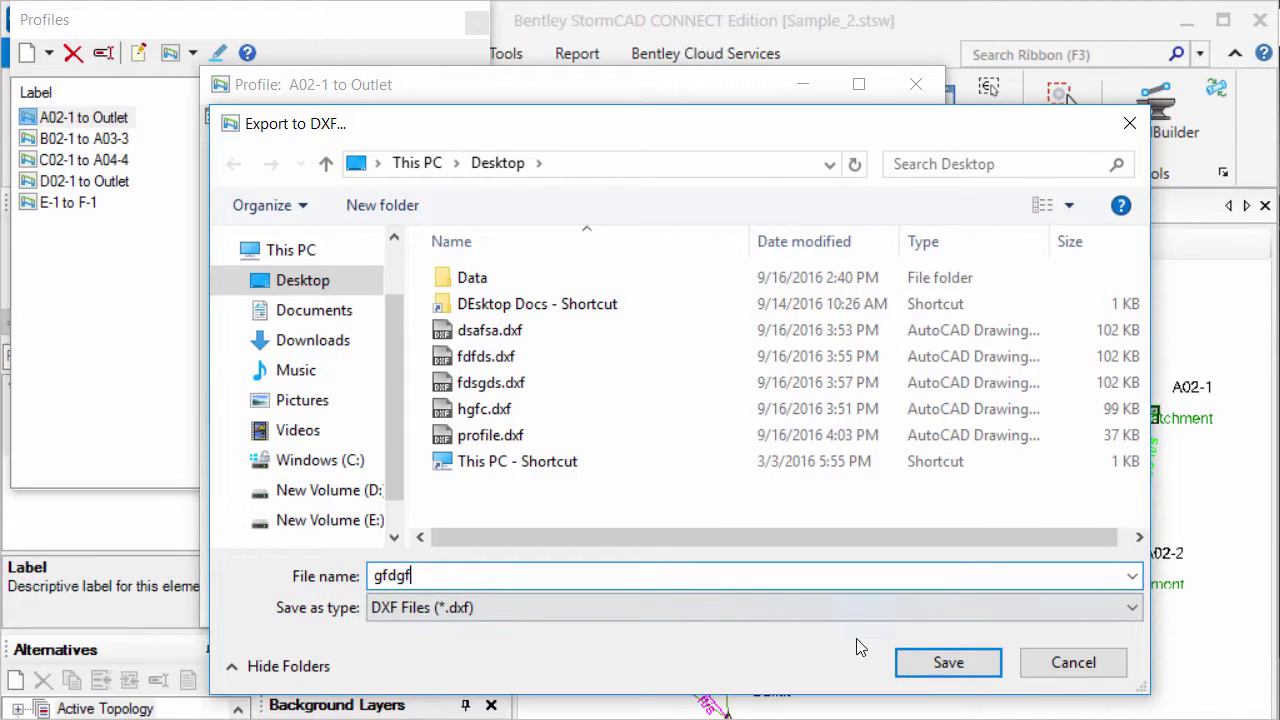
{"action": "left_click", "coordinate": [950, 666]}
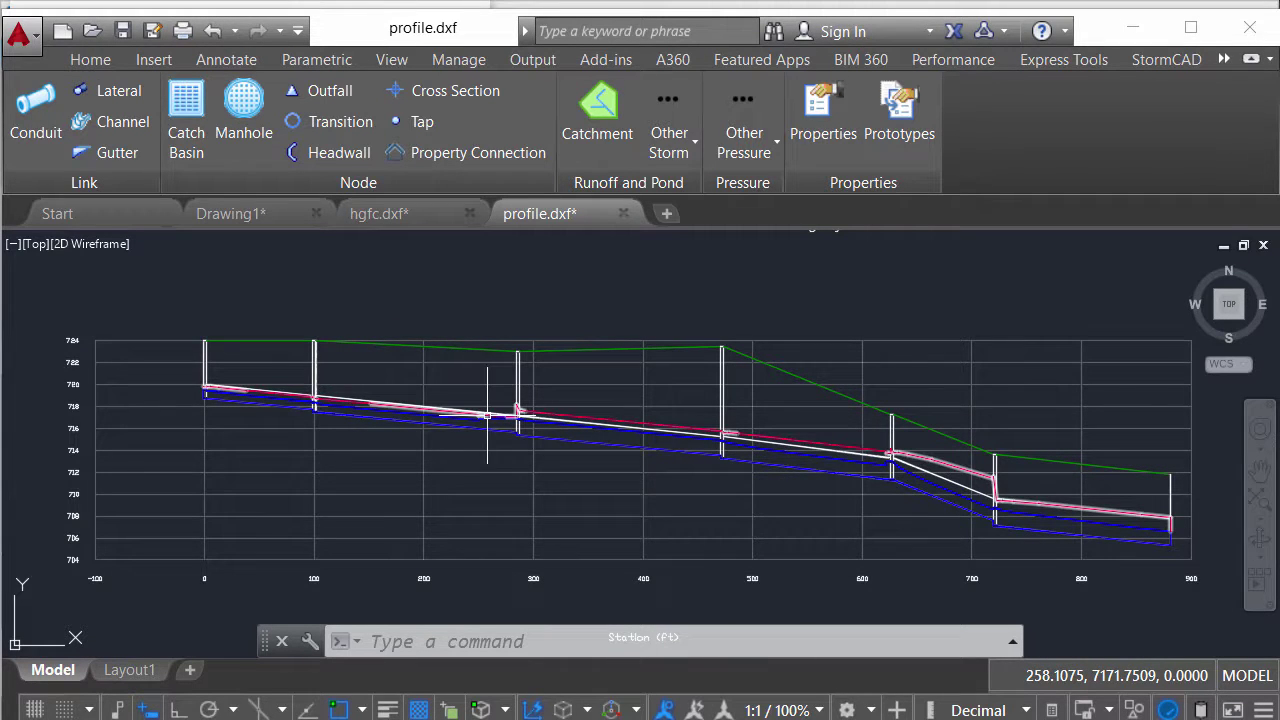
{"action": "mouse_move", "coordinate": [487, 415]}
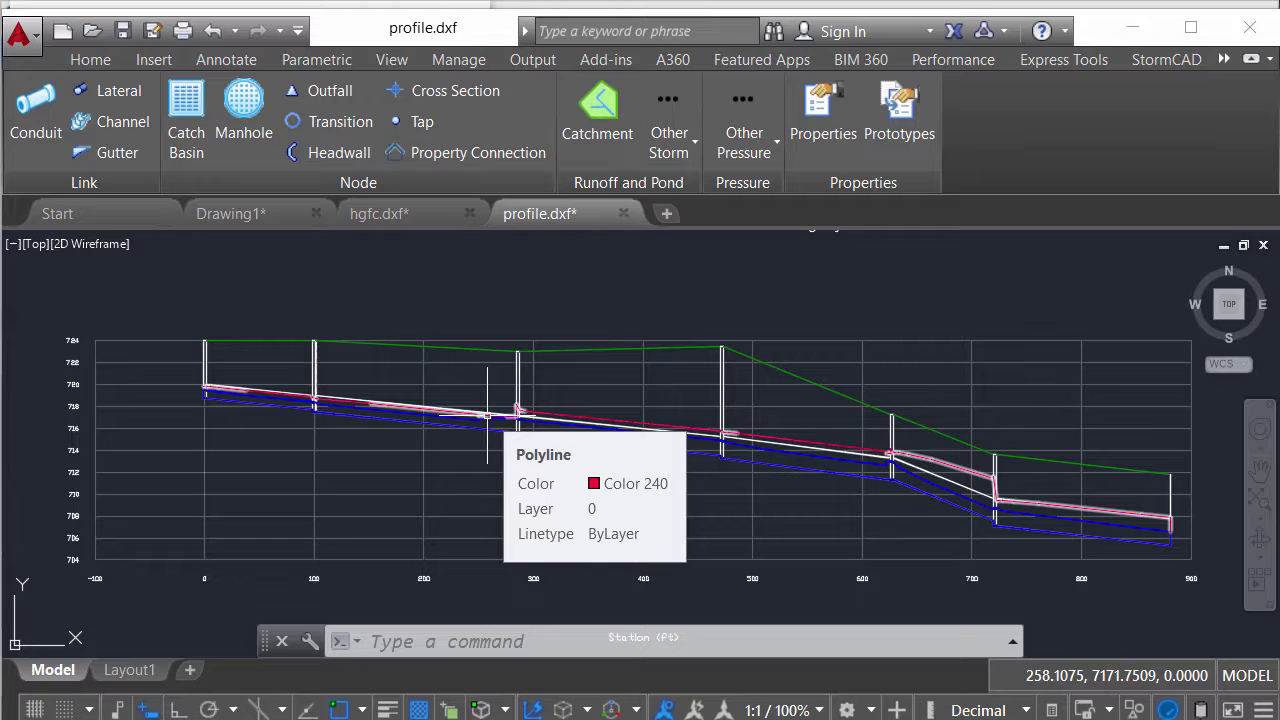
{"action": "left_click_drag", "start_coordinate": [487, 415], "coordinate": [437, 380]}
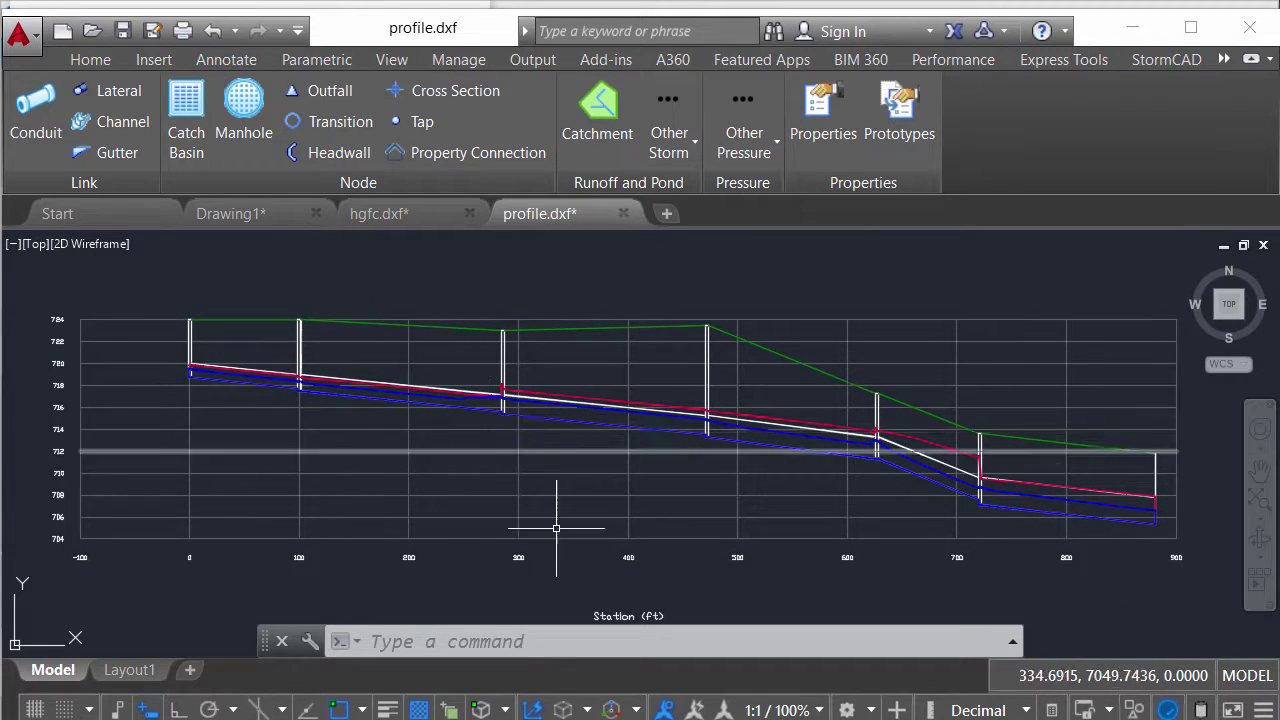